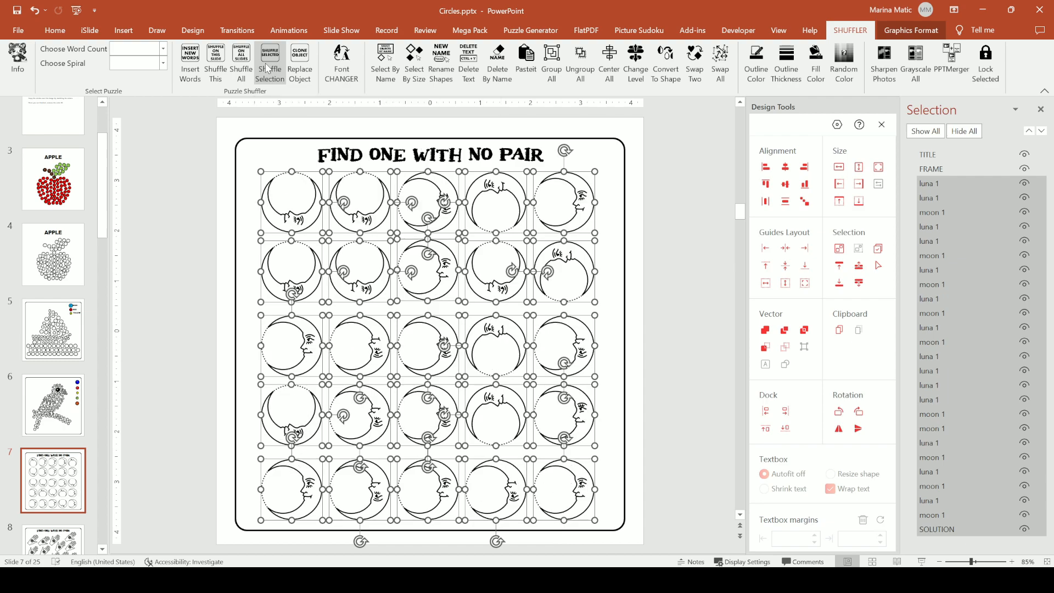
# Step: Shuffle the selected moon shapes on slide 7 twice, and select the SOLUTION object to locate it in the puzzle
pyautogui.click(267, 68)
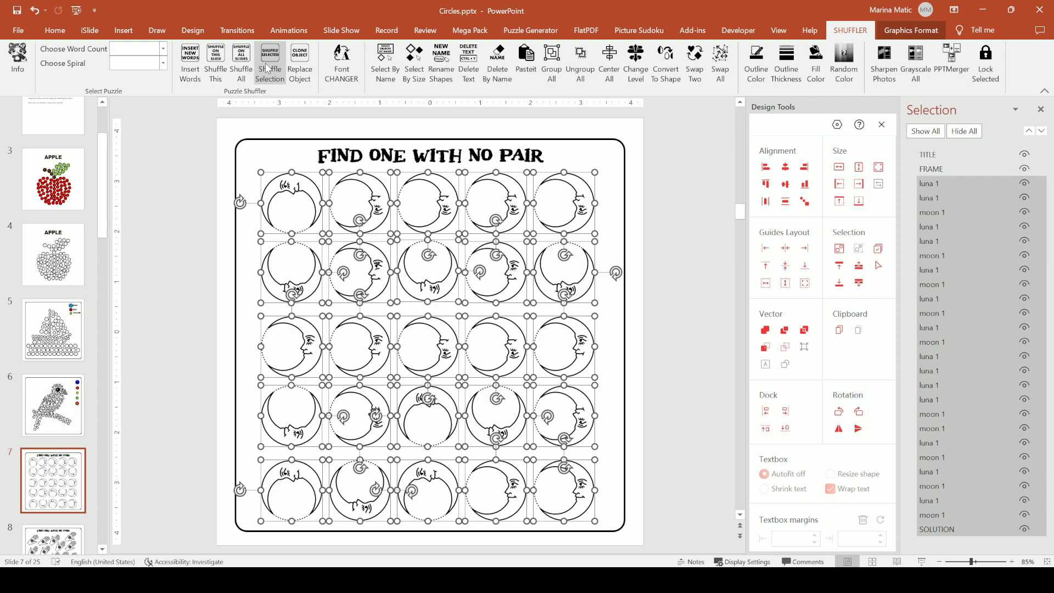
pyautogui.click(267, 68)
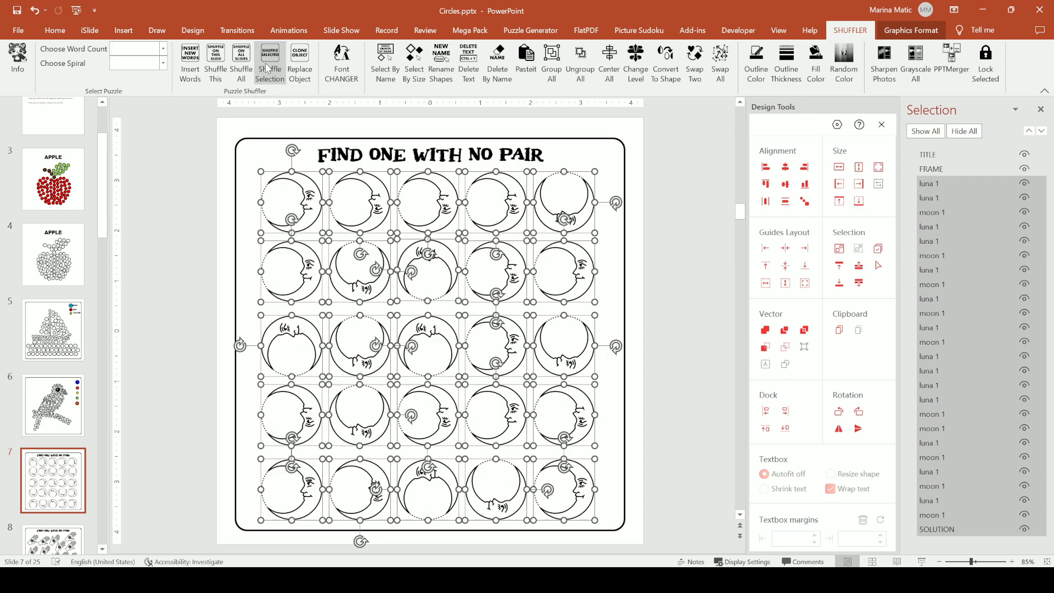
pyautogui.click(656, 188)
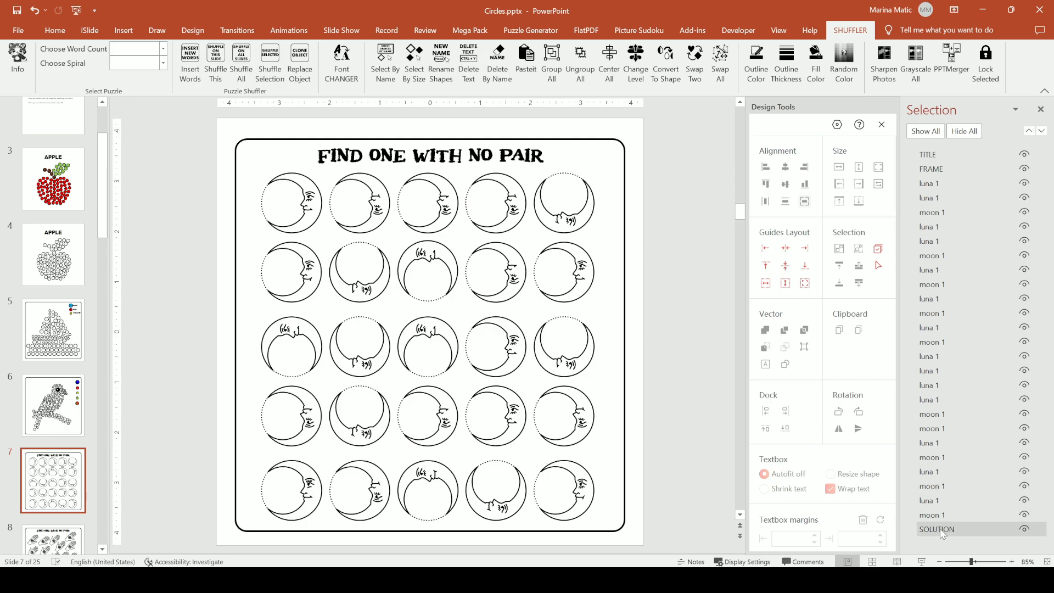
pyautogui.click(963, 531)
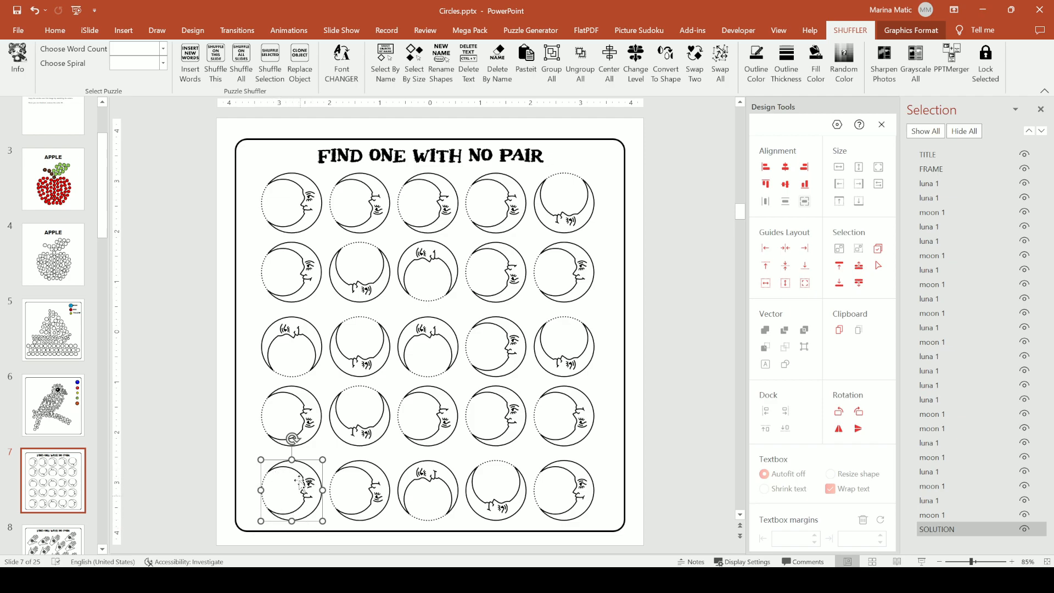
pyautogui.click(212, 406)
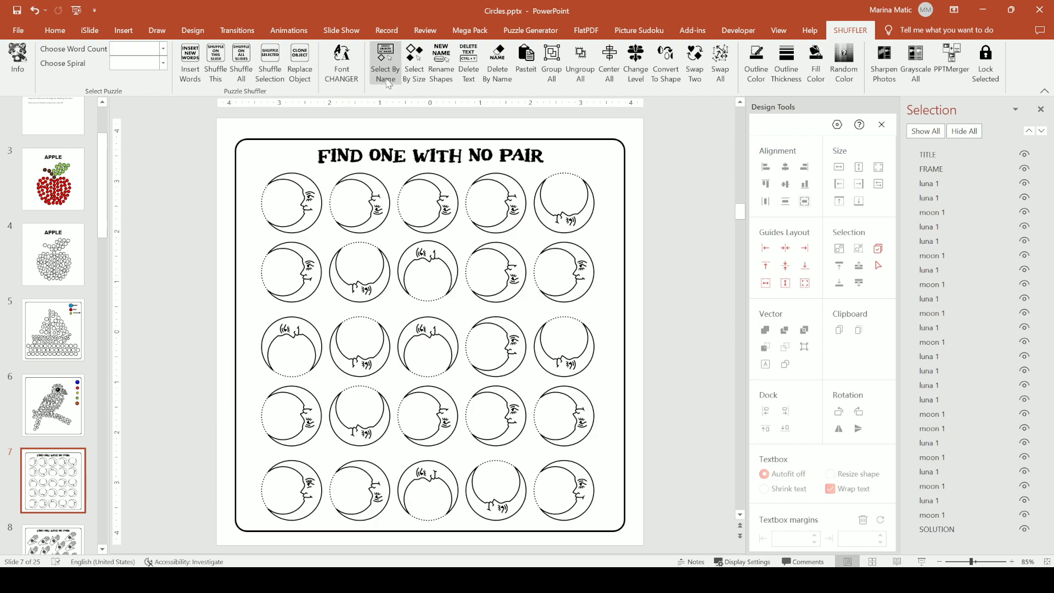
# Step: Use Select By Name to give the SOLUTION moon a red outline on the active slide, and undo the recolouring
pyautogui.click(391, 58)
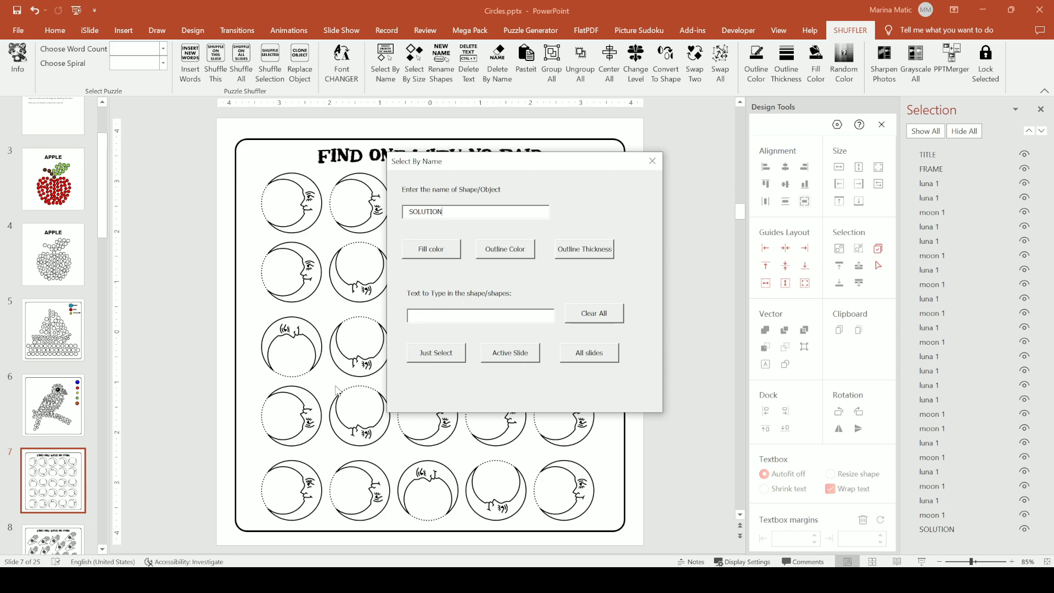
pyautogui.click(506, 251)
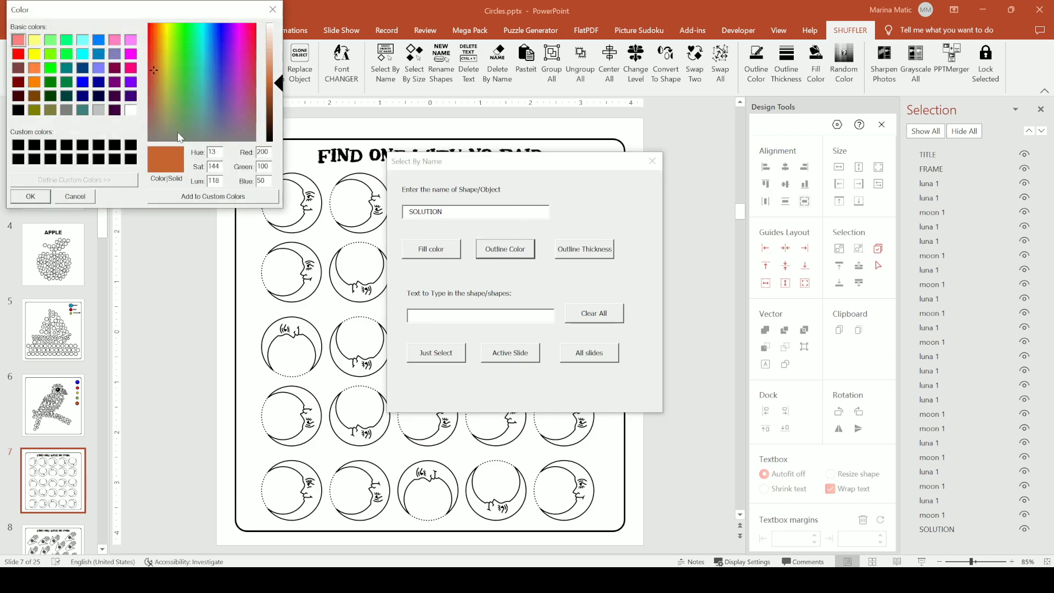
pyautogui.click(20, 57)
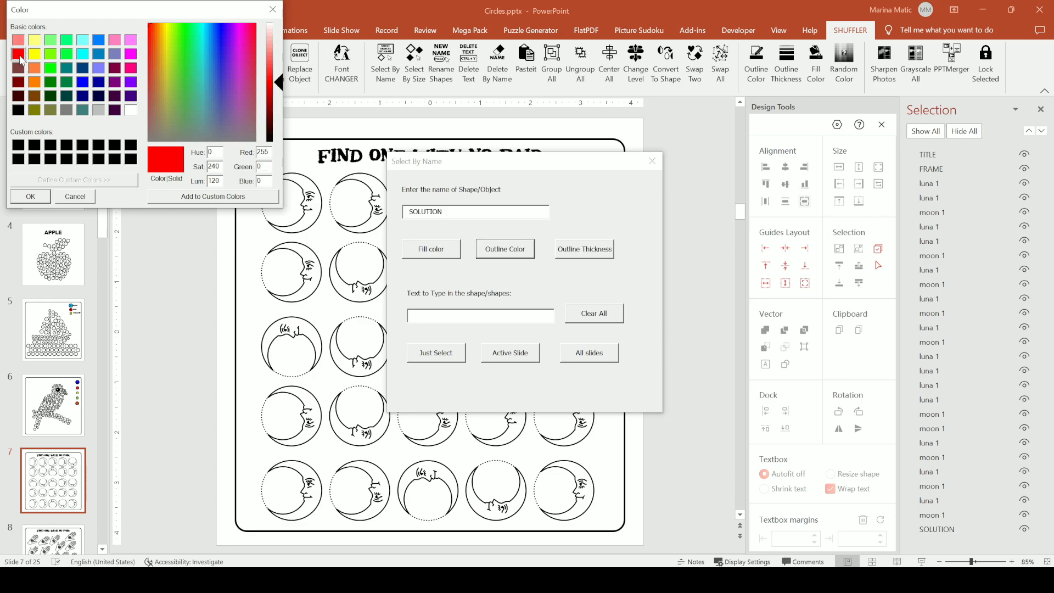
pyautogui.click(40, 196)
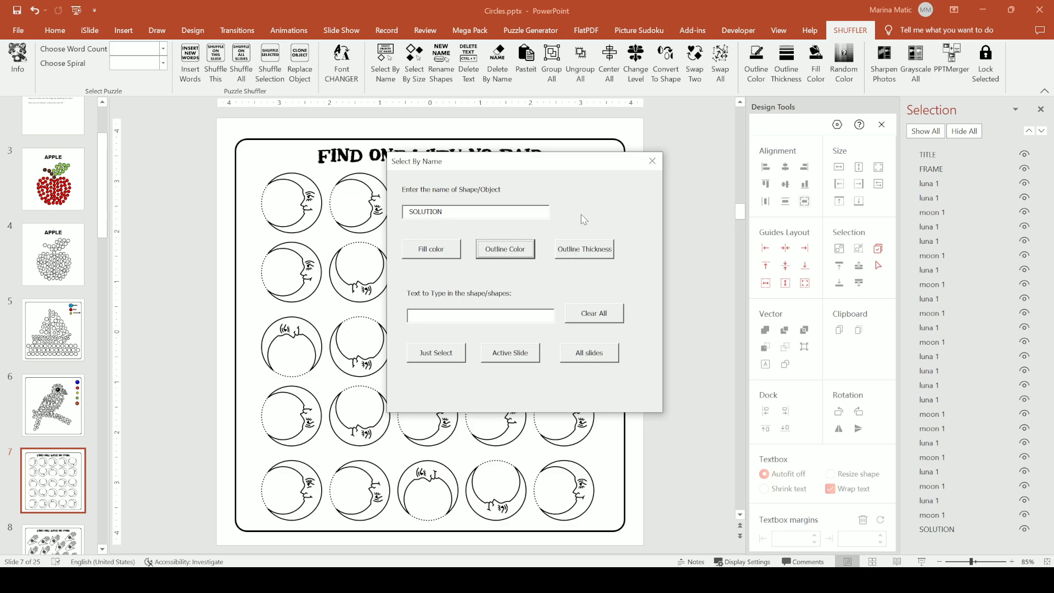
pyautogui.moveTo(574, 167); pyautogui.dragTo(807, 157)
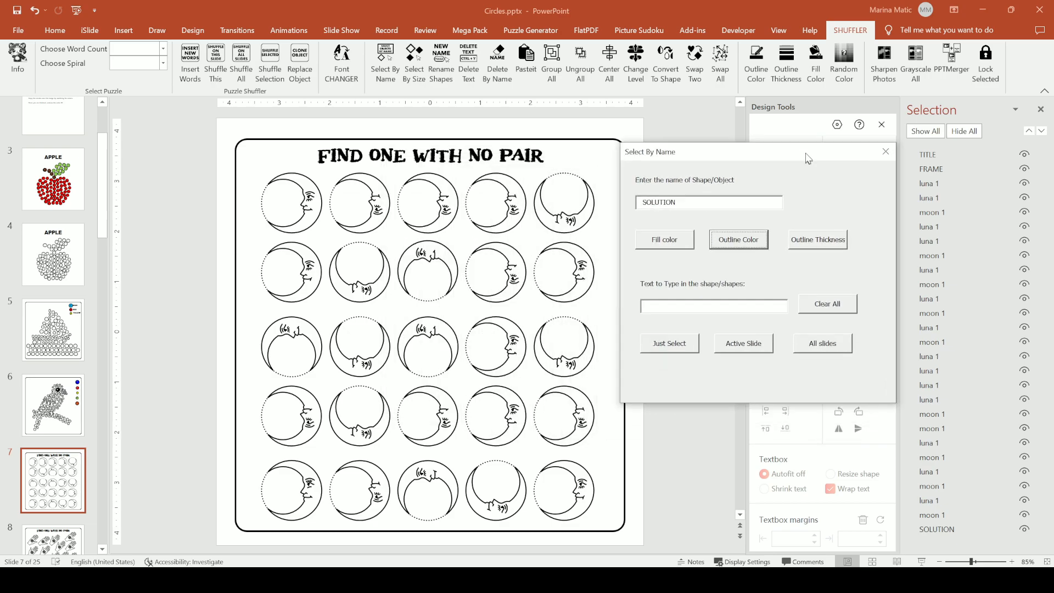
pyautogui.click(755, 347)
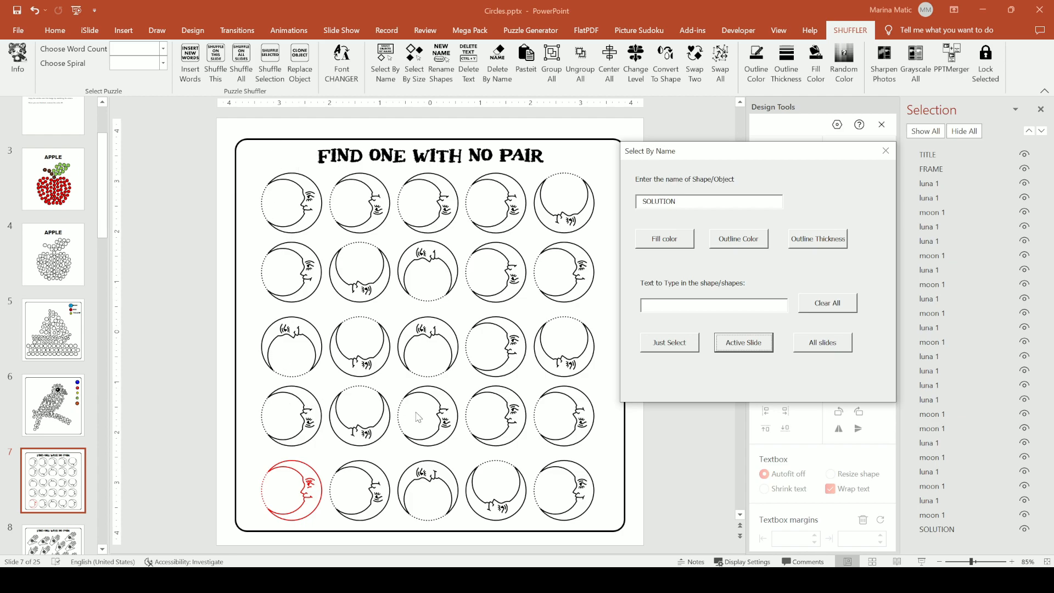
pyautogui.click(885, 151)
pyautogui.click(34, 10)
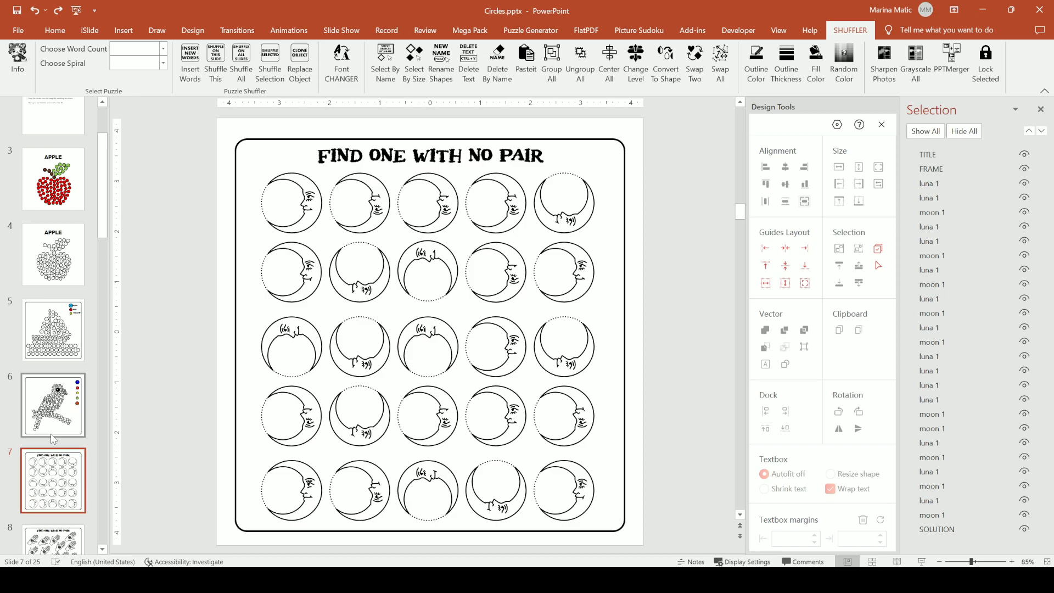
# Step: Use Select By Name to give the SOLUTION hand on slide 8 a green outline, and undo the recolouring
pyautogui.scroll(-1, 64, 479)
pyautogui.click(65, 480)
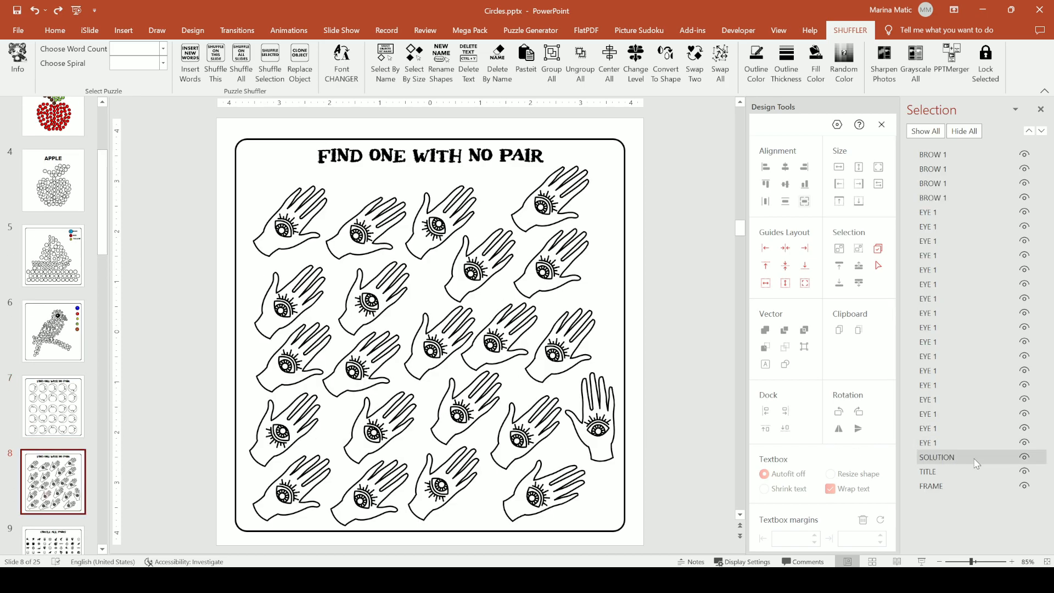
pyautogui.click(387, 71)
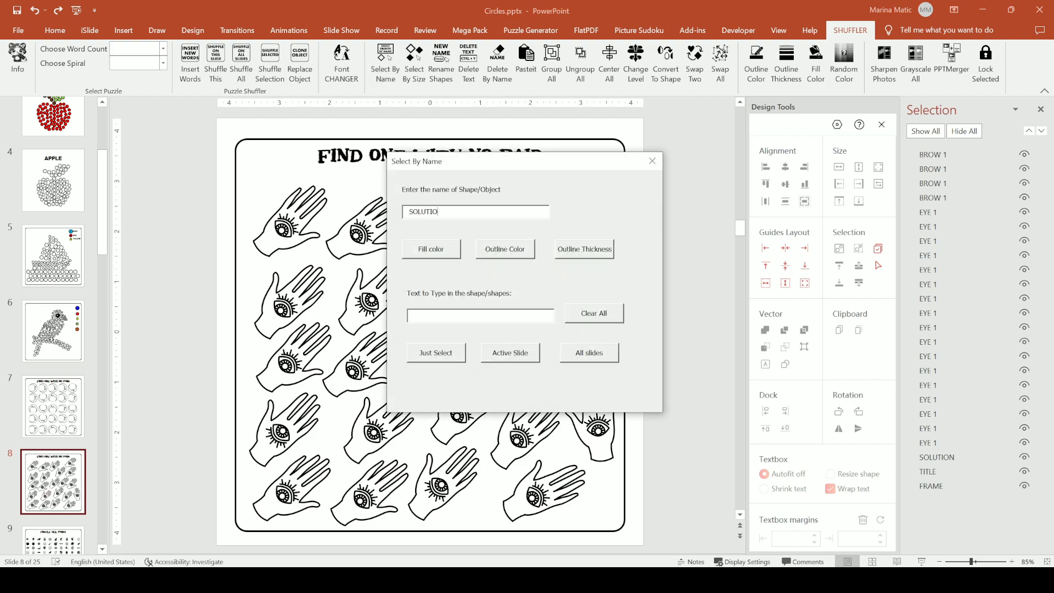
pyautogui.click(481, 254)
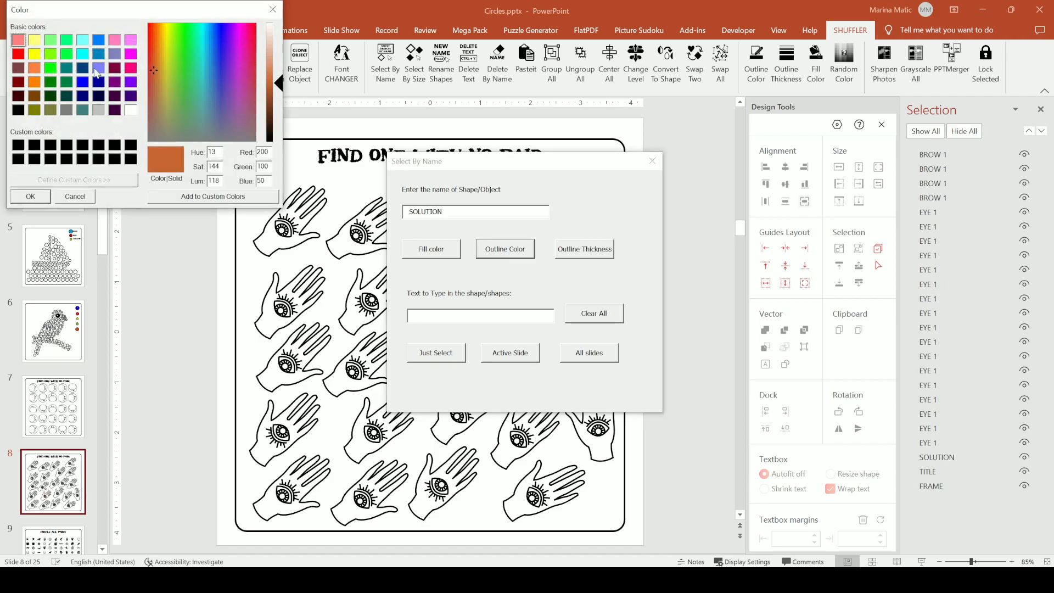
pyautogui.click(66, 53)
pyautogui.click(41, 197)
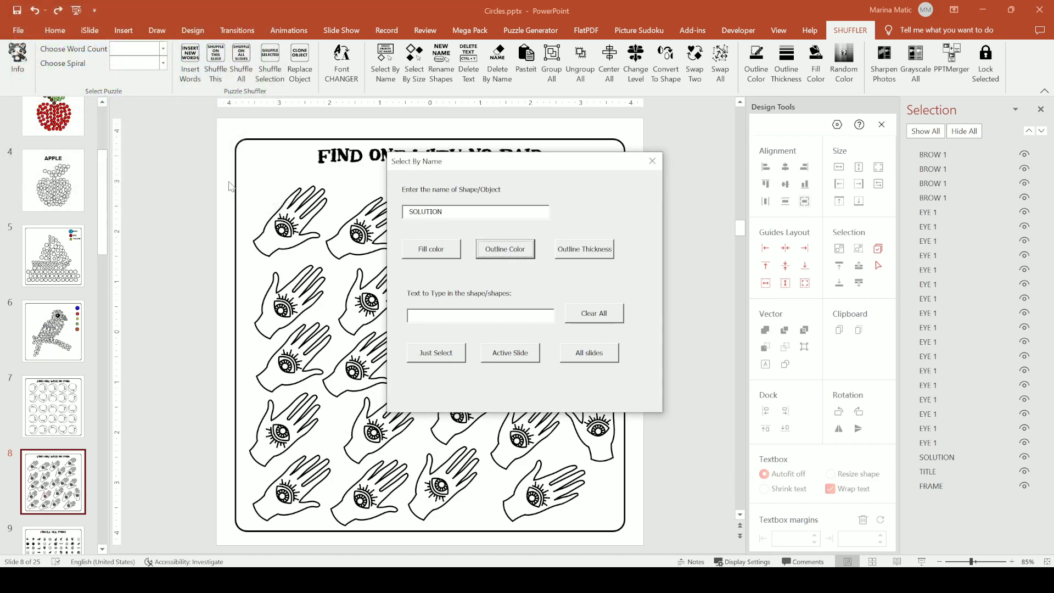
pyautogui.moveTo(417, 162); pyautogui.dragTo(625, 141)
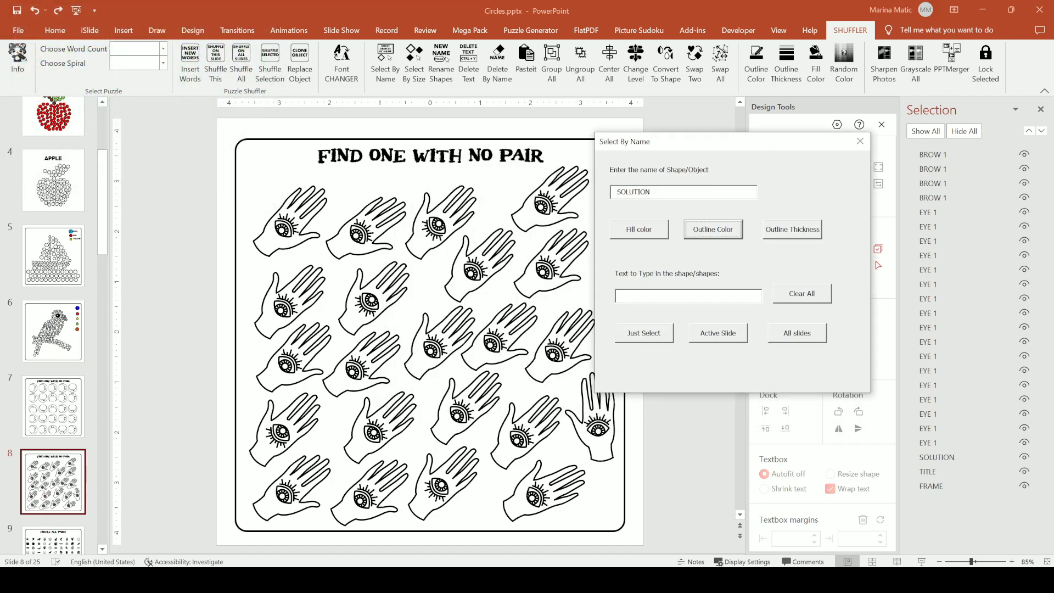
pyautogui.click(725, 342)
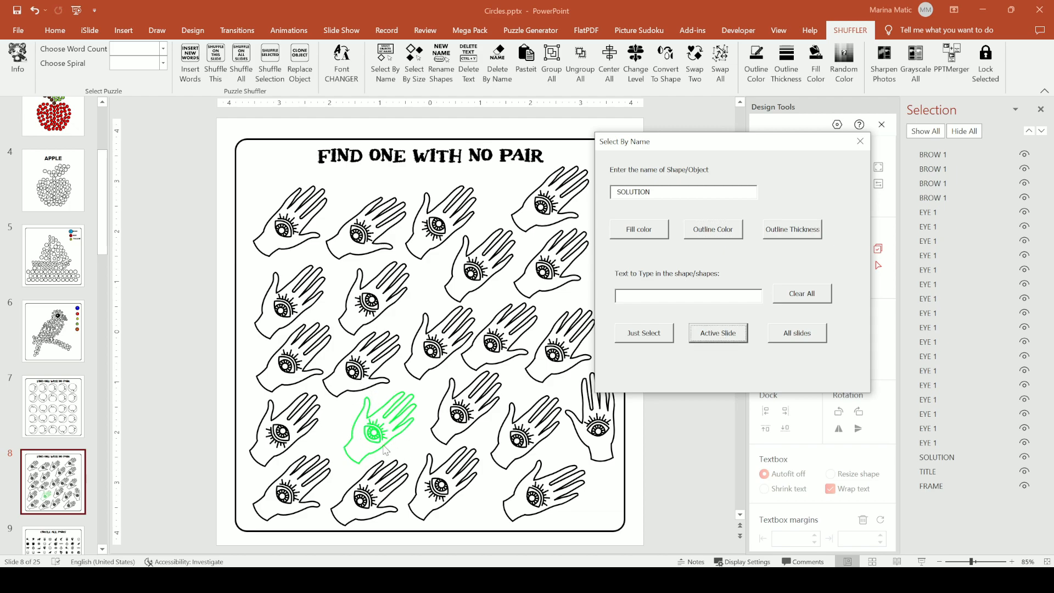
pyautogui.click(861, 141)
pyautogui.click(34, 10)
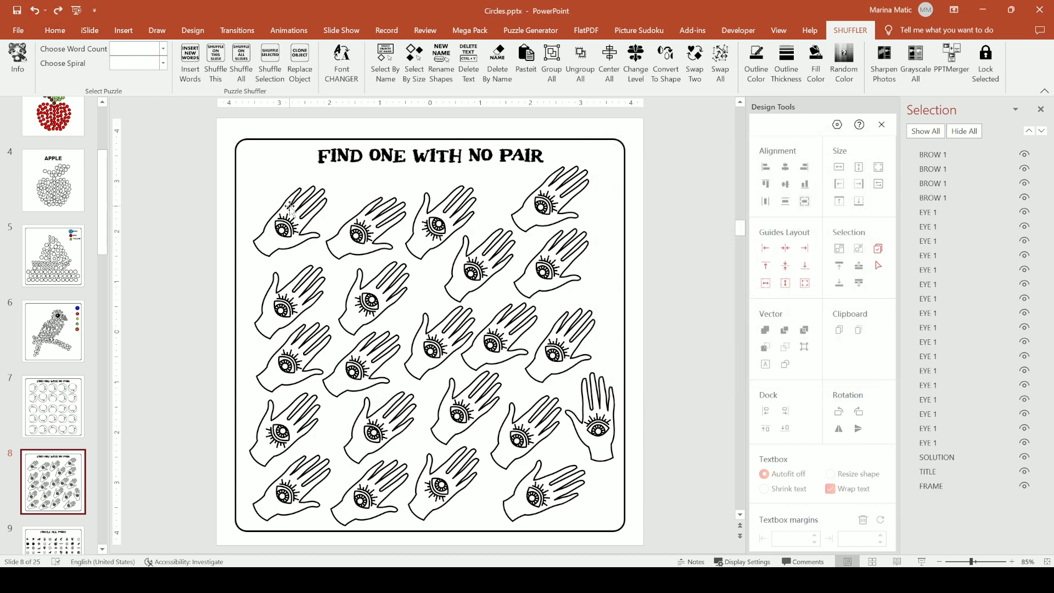
# Step: Select all the icons in the Circle All Pairs puzzle on slide 9 and shuffle them
pyautogui.click(61, 547)
pyautogui.moveTo(204, 171); pyautogui.dragTo(670, 528)
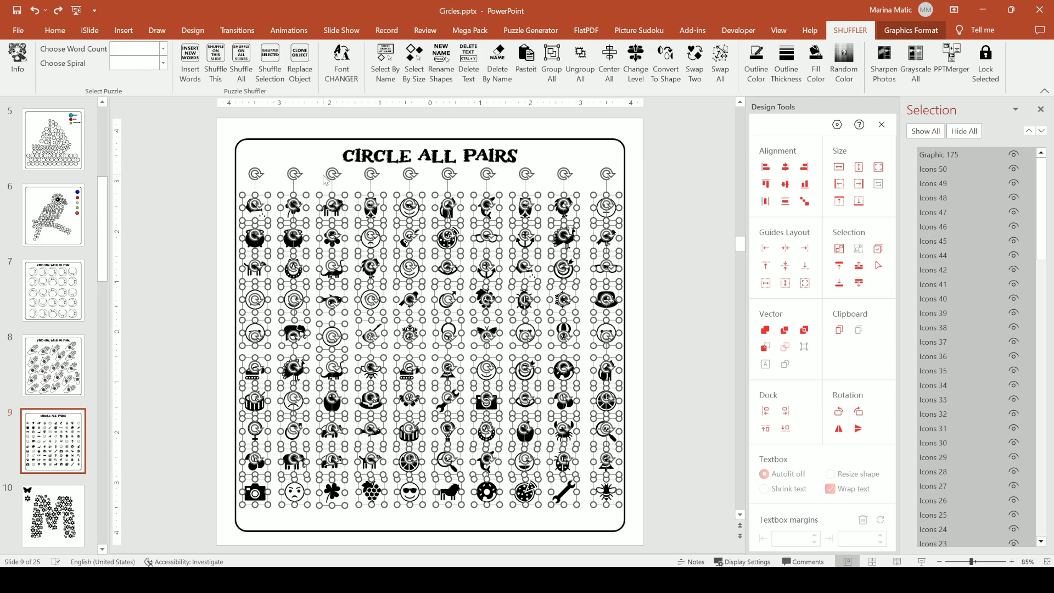
pyautogui.click(261, 76)
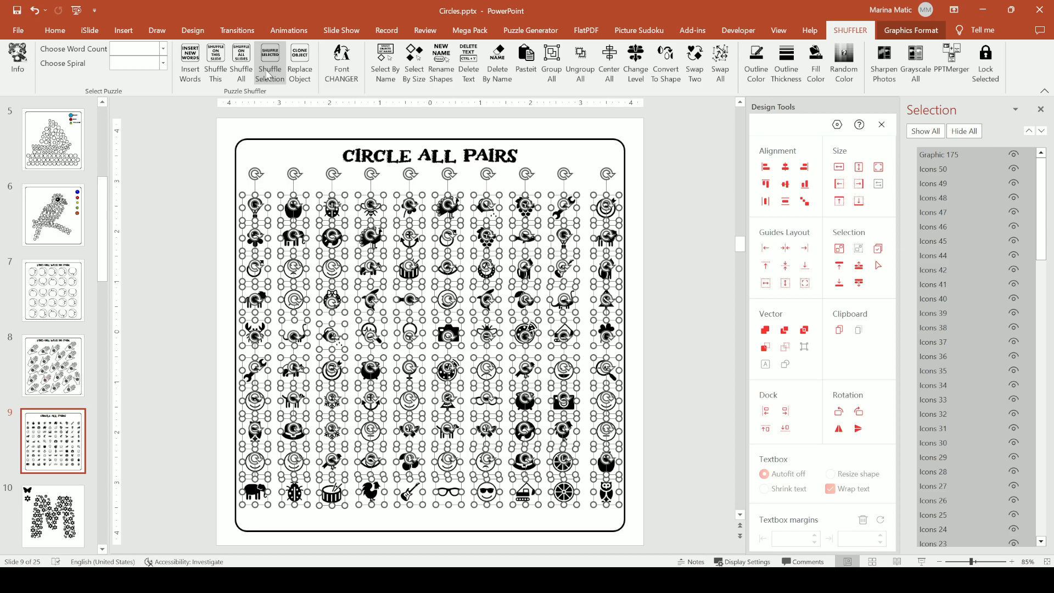
pyautogui.click(199, 182)
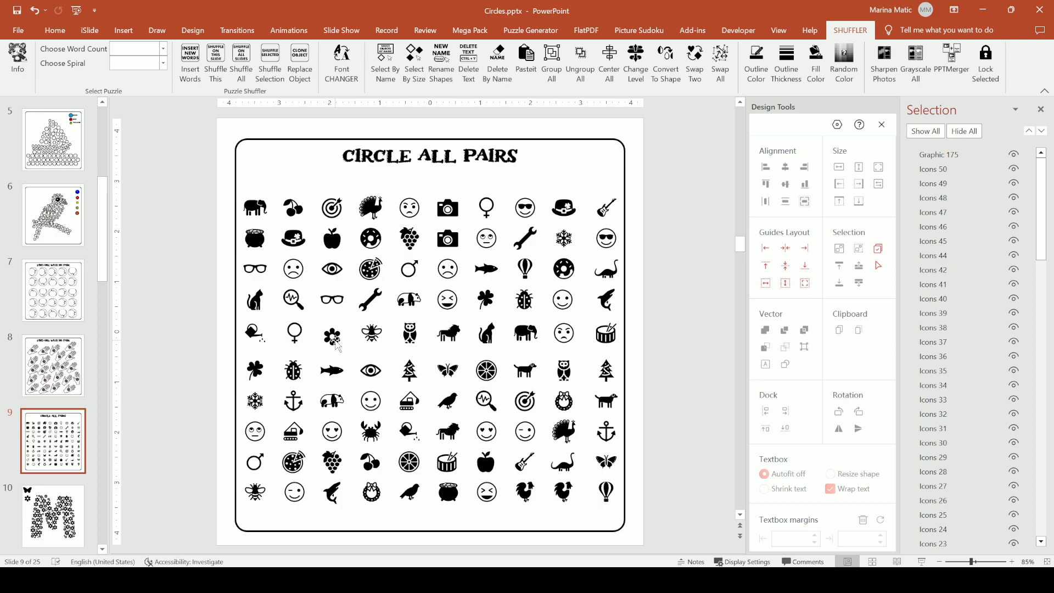
pyautogui.moveTo(198, 182); pyautogui.dragTo(691, 523)
pyautogui.click(684, 440)
# Step: Replace every FLOWER object on slide 10 with the butterfly using Replace Object, and undo the replacement
pyautogui.click(81, 498)
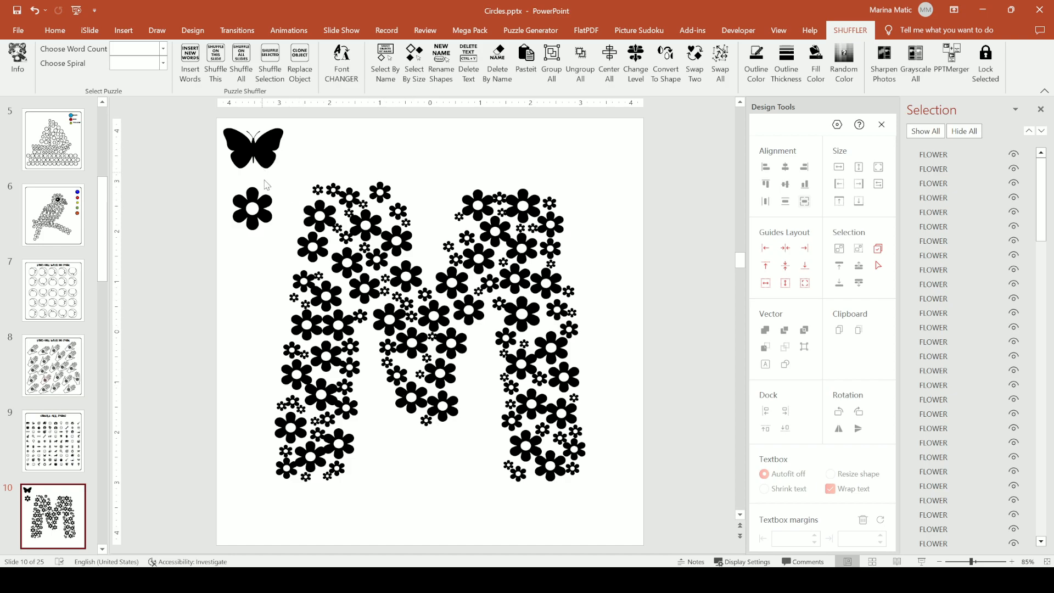
pyautogui.click(252, 211)
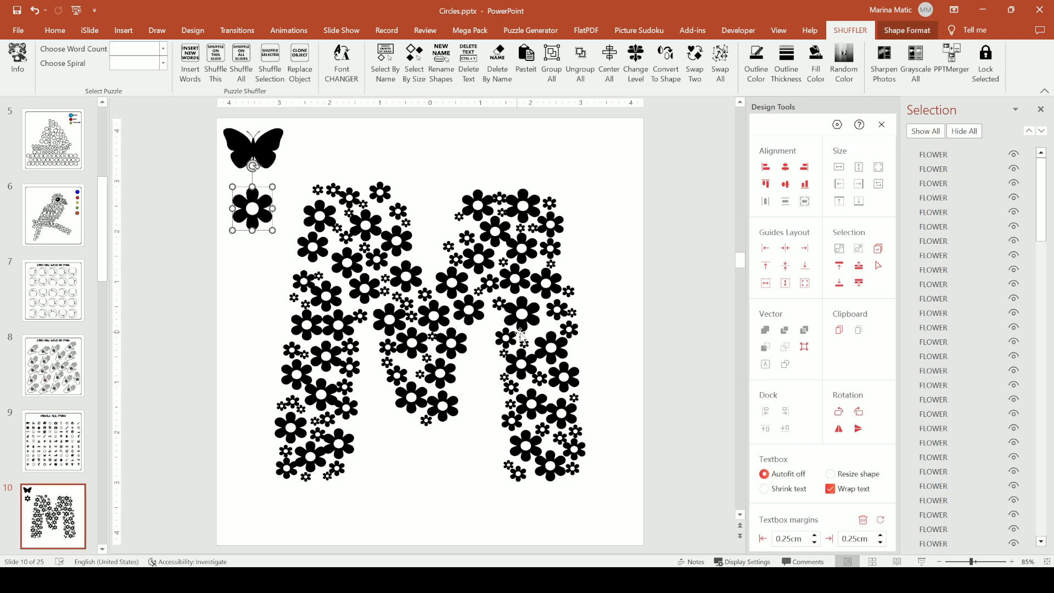
pyautogui.click(264, 147)
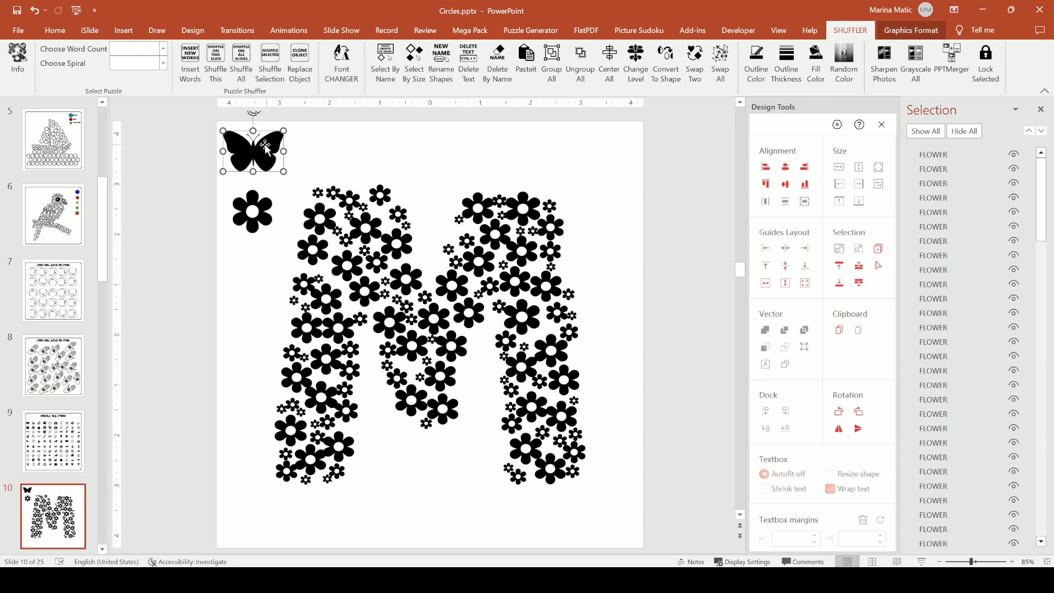
pyautogui.click(304, 67)
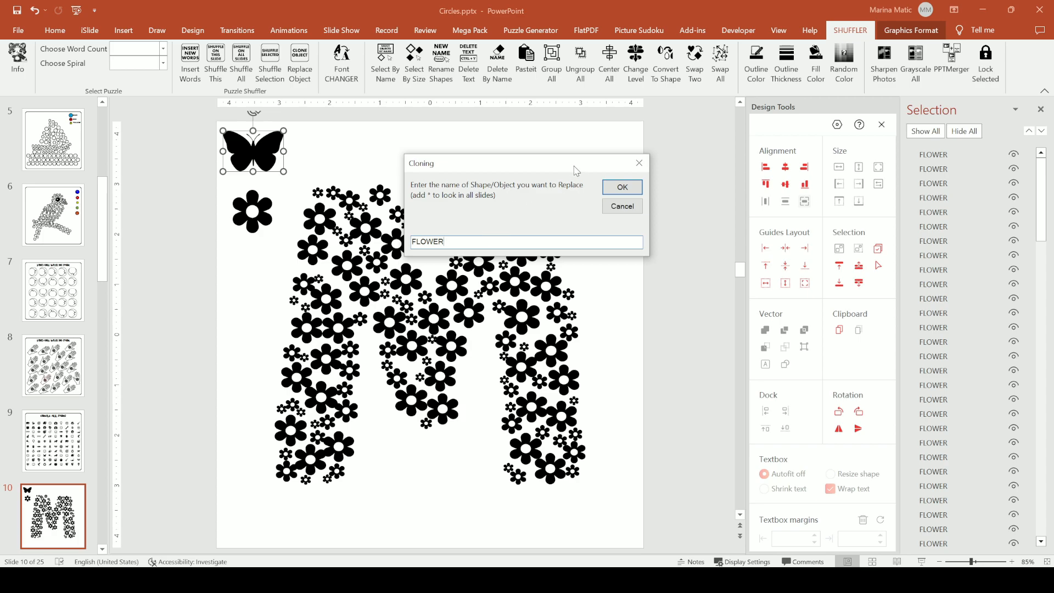
pyautogui.click(619, 189)
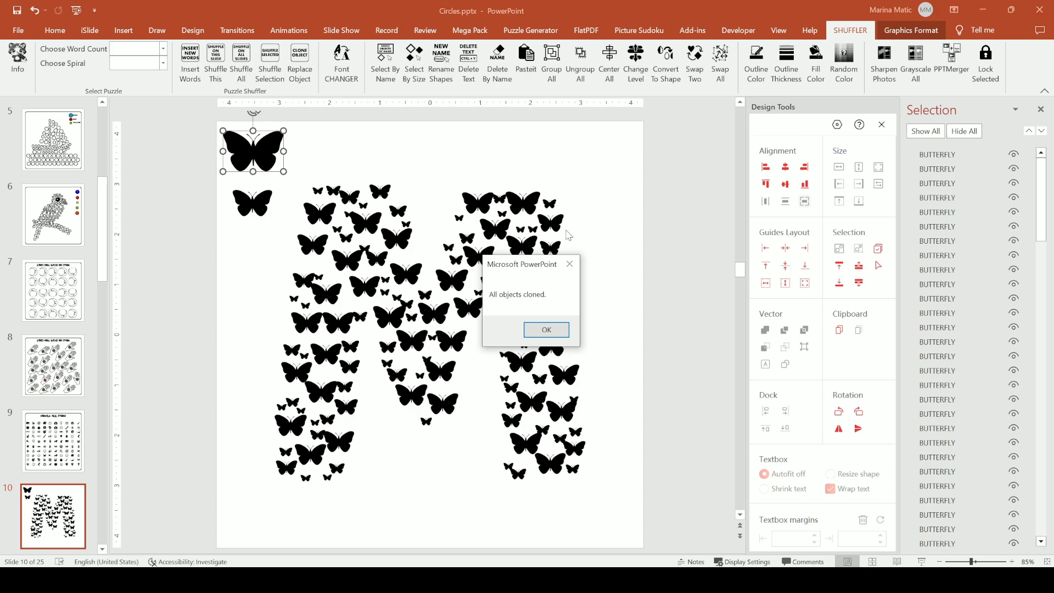
pyautogui.moveTo(540, 263); pyautogui.dragTo(659, 223)
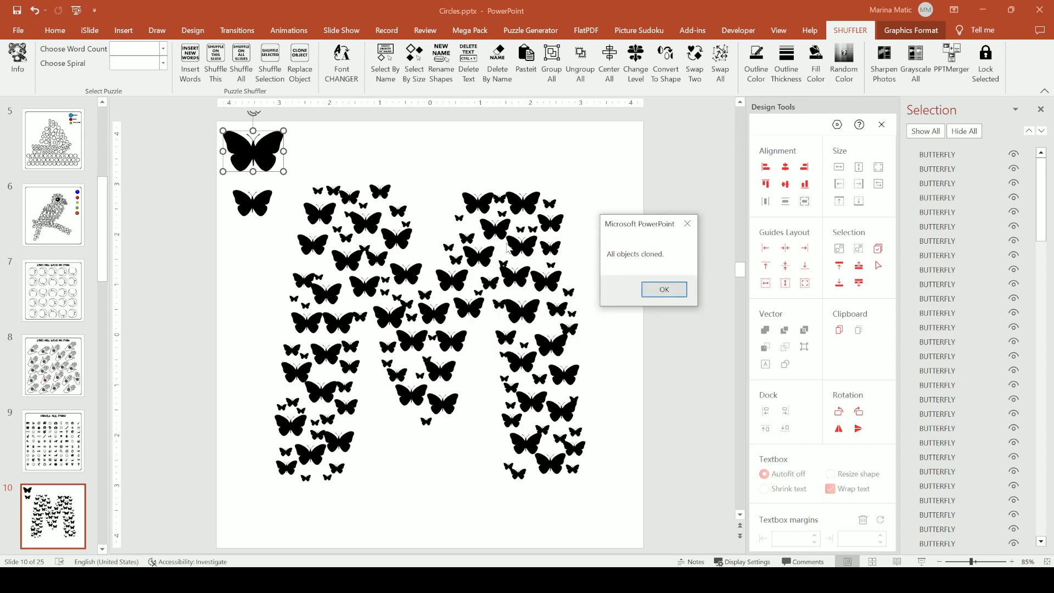
pyautogui.click(664, 291)
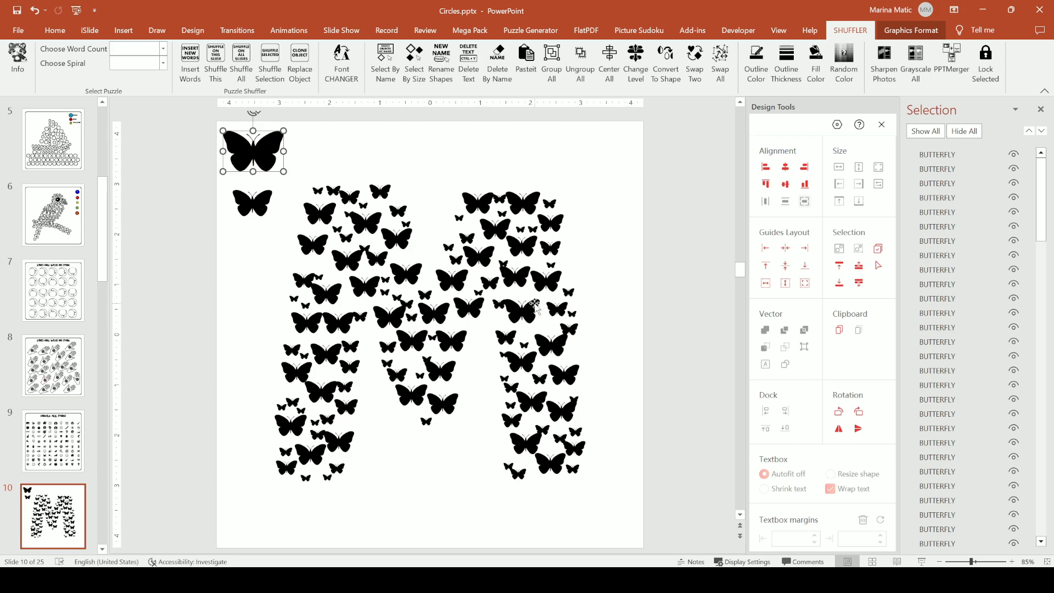
pyautogui.click(33, 11)
# Step: Open slide 11 and select a large white circle near the slide's upper-left corner
pyautogui.scroll(-1, 41, 424)
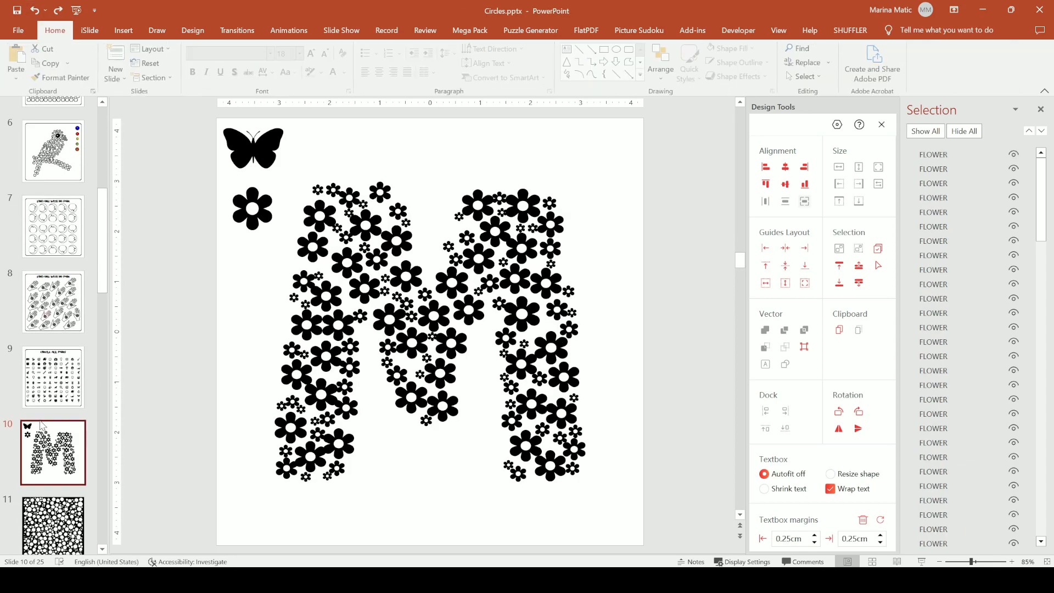
pyautogui.scroll(-2, 41, 424)
pyautogui.click(43, 426)
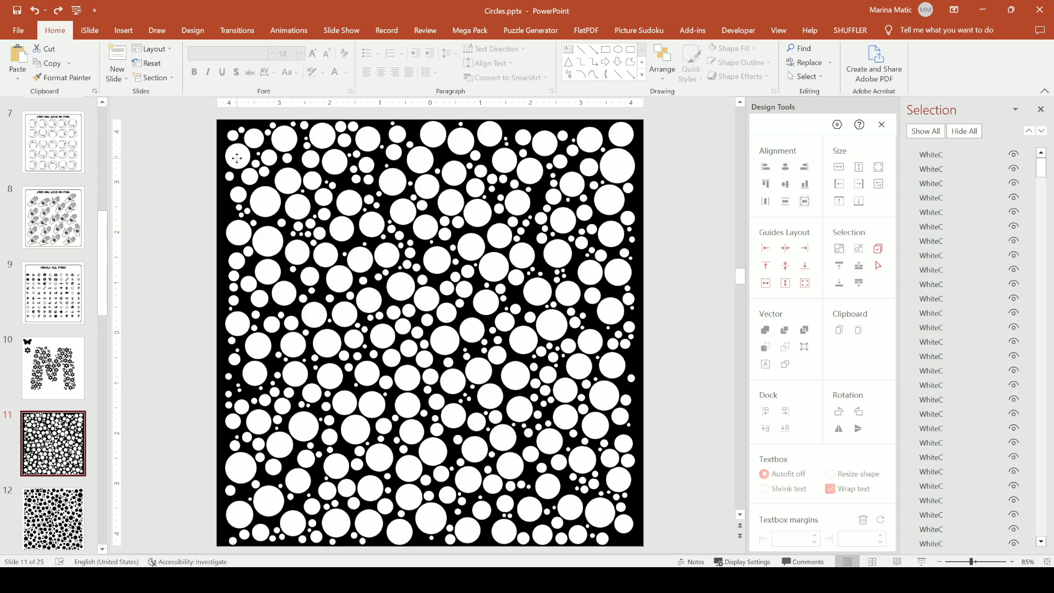
pyautogui.click(237, 158)
# Step: Use Select By Size on slide 12 to select circles matching the large black one near the slide's upper-left corner
pyautogui.click(55, 516)
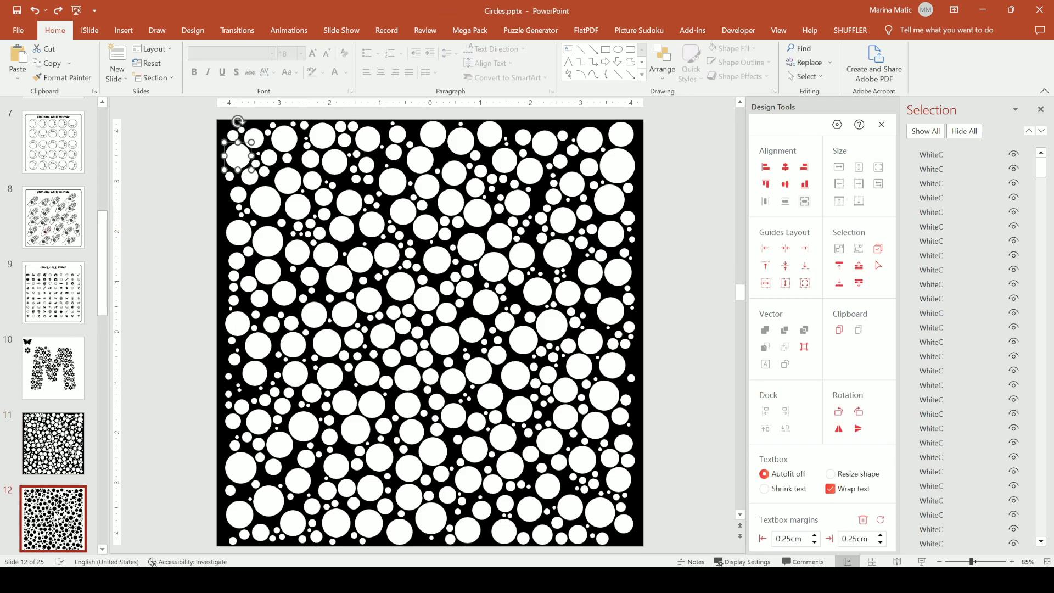
pyautogui.click(233, 155)
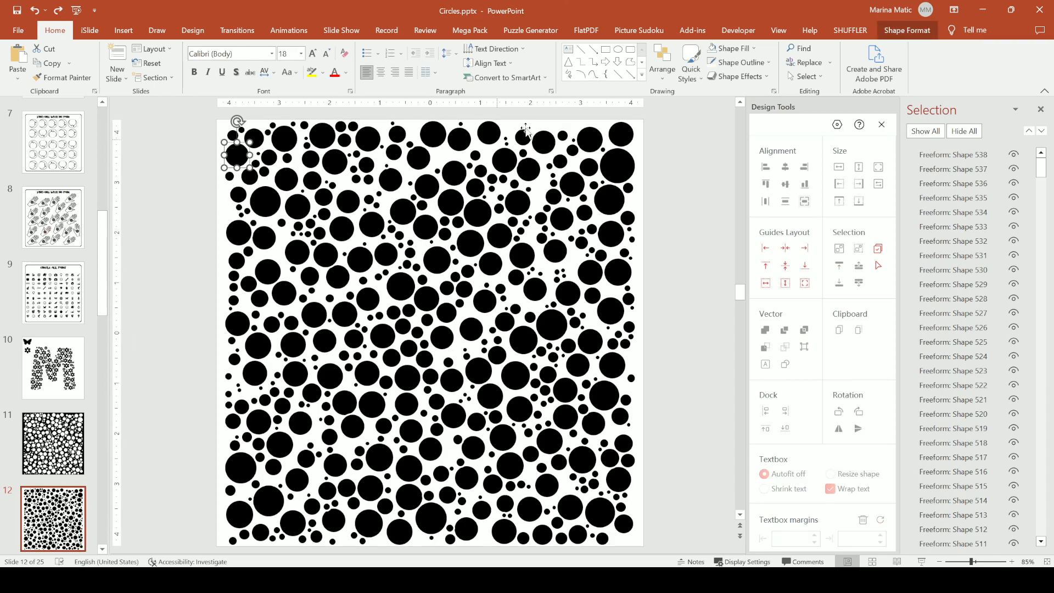
pyautogui.click(851, 30)
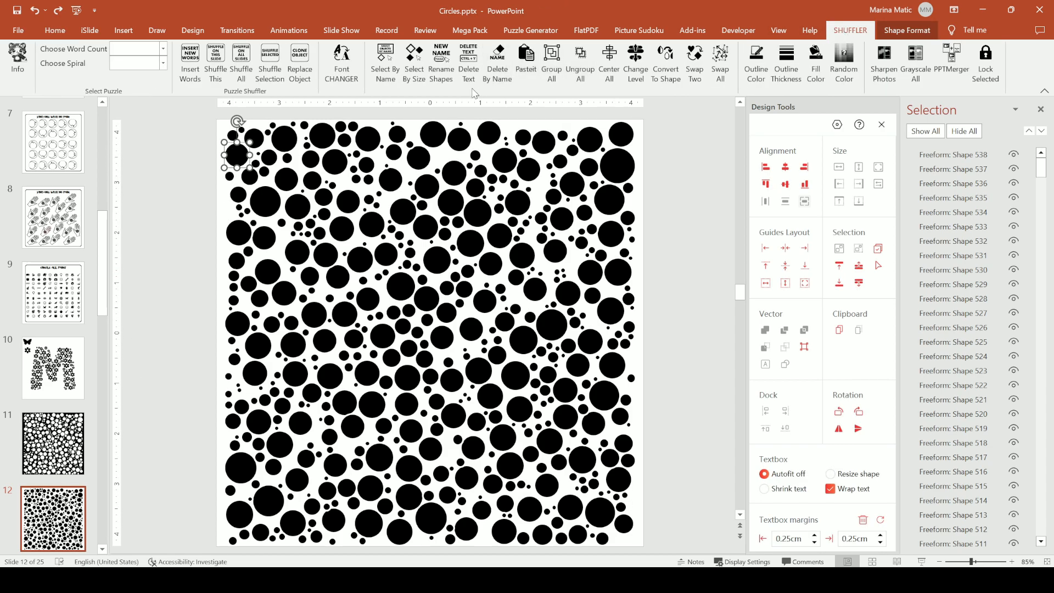
pyautogui.click(419, 63)
pyautogui.click(635, 183)
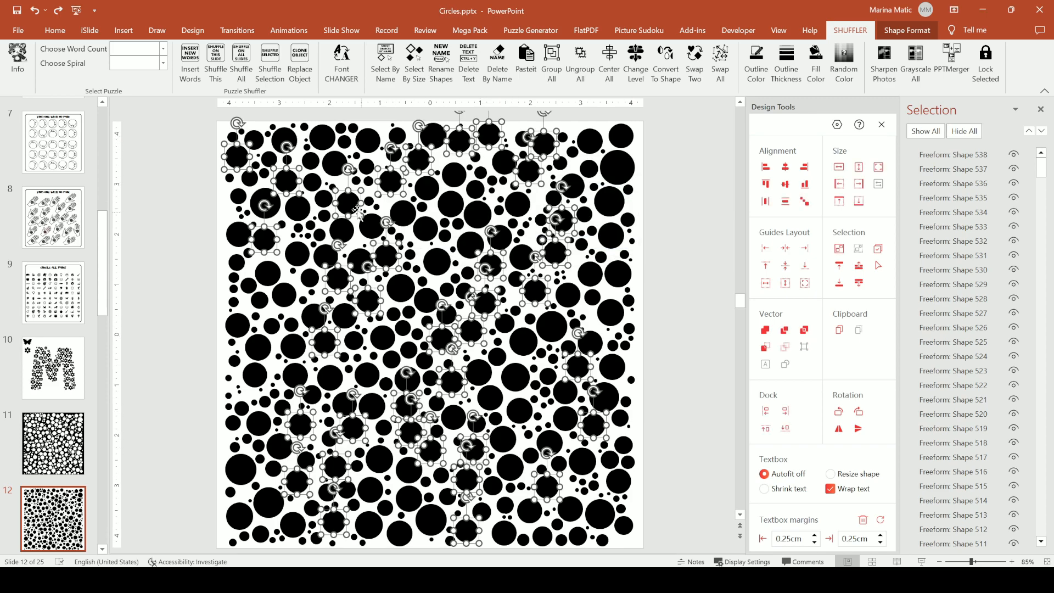
# Step: Change the selected circles on slide 12 into five-point stars and clear the selection
pyautogui.click(892, 29)
pyautogui.click(145, 51)
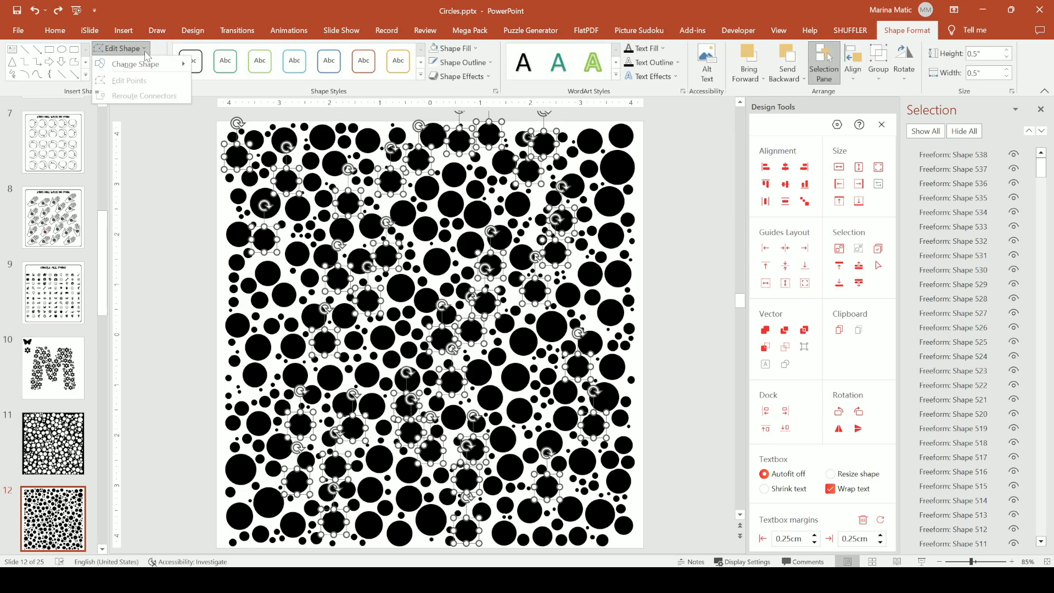
pyautogui.moveTo(147, 64)
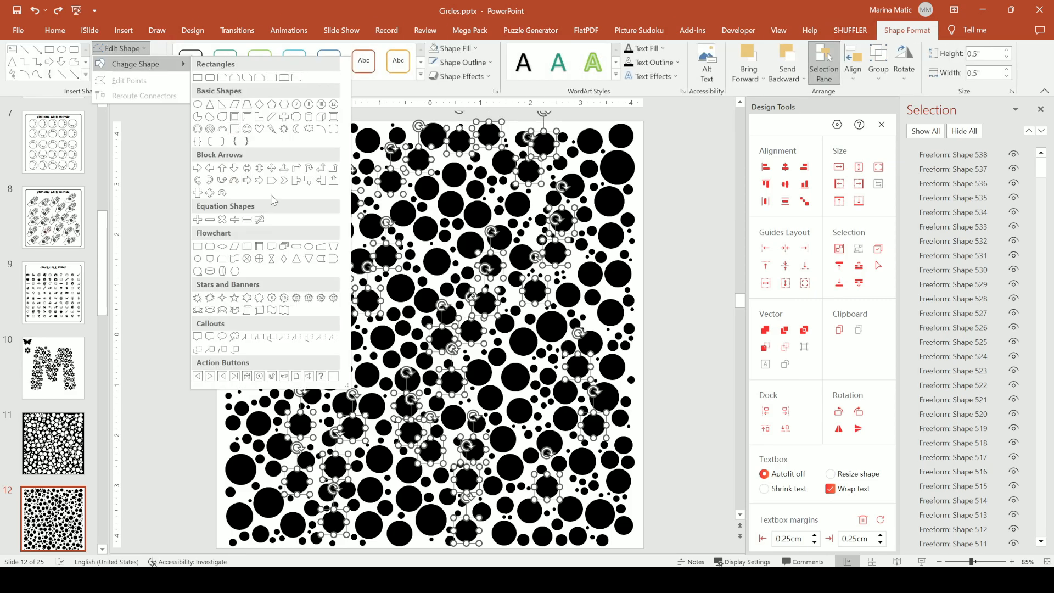
pyautogui.click(235, 298)
pyautogui.click(179, 224)
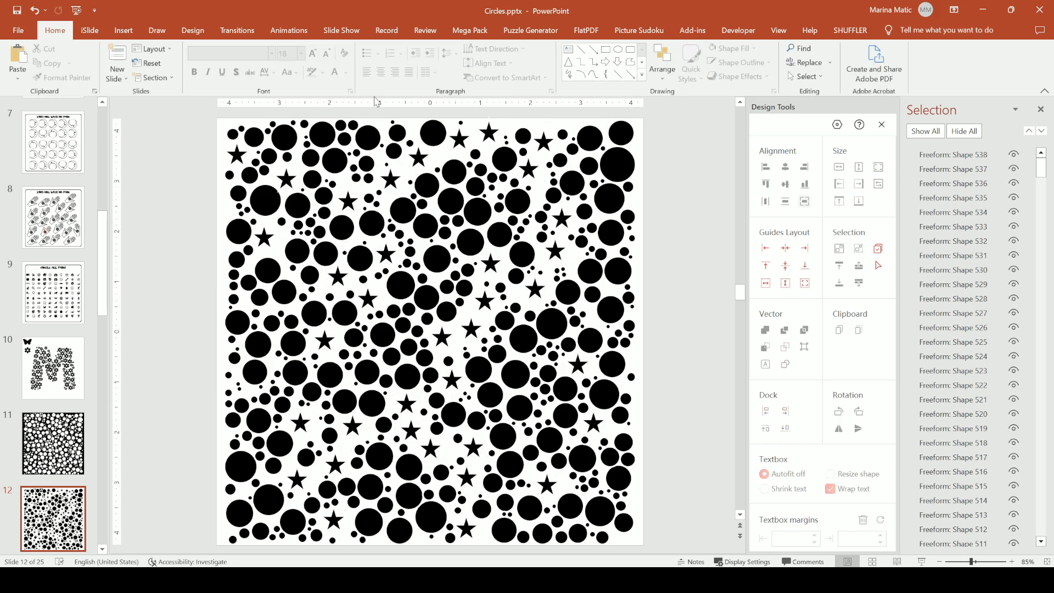
# Step: Apply Random Color to all shapes on slide 12, and undo both the recolouring and the star conversion
pyautogui.moveTo(205, 130); pyautogui.dragTo(672, 565)
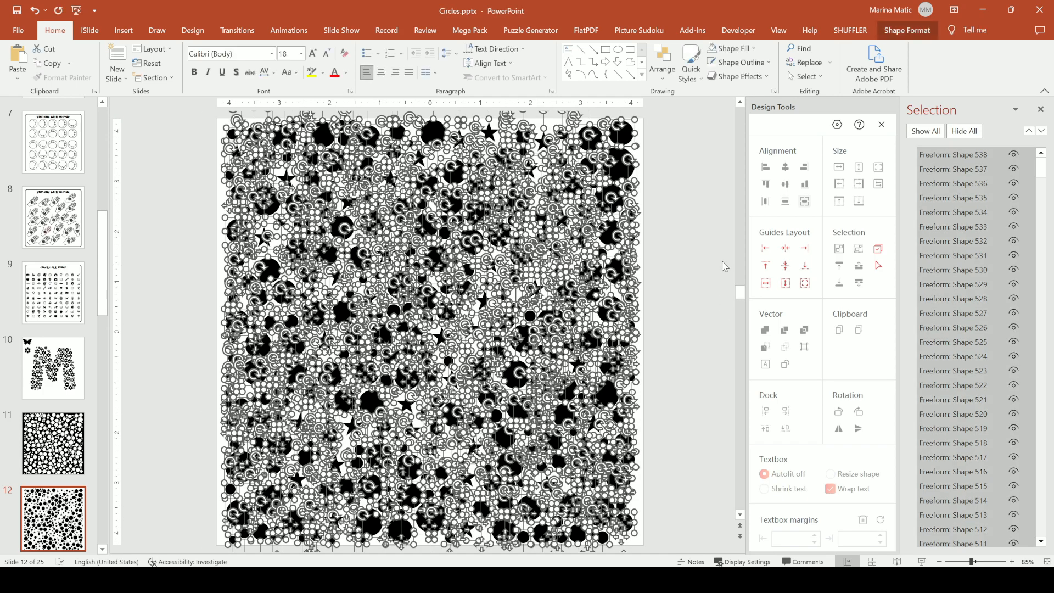
pyautogui.click(850, 30)
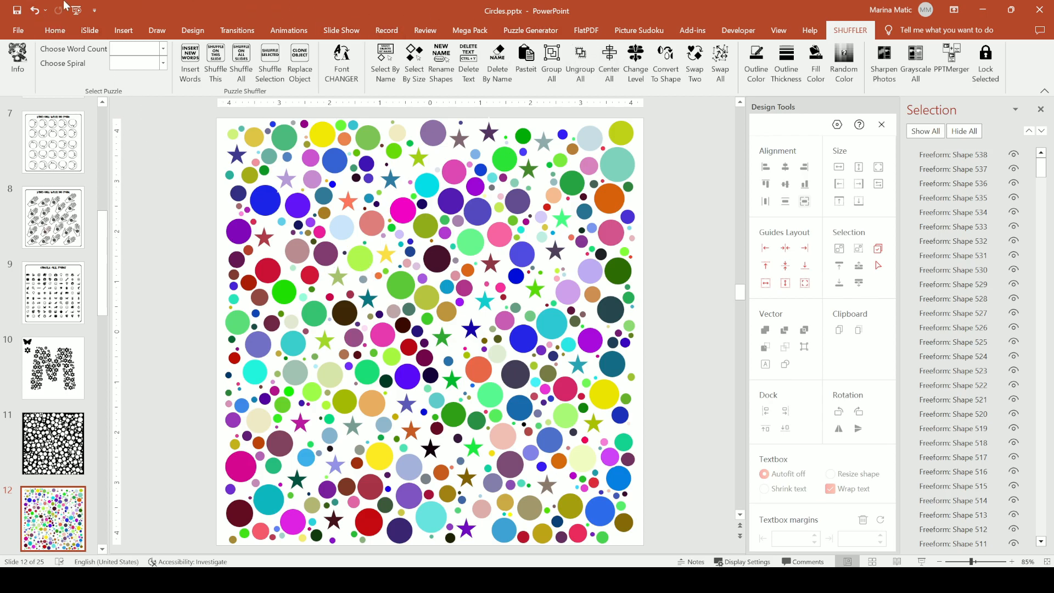
pyautogui.click(34, 10)
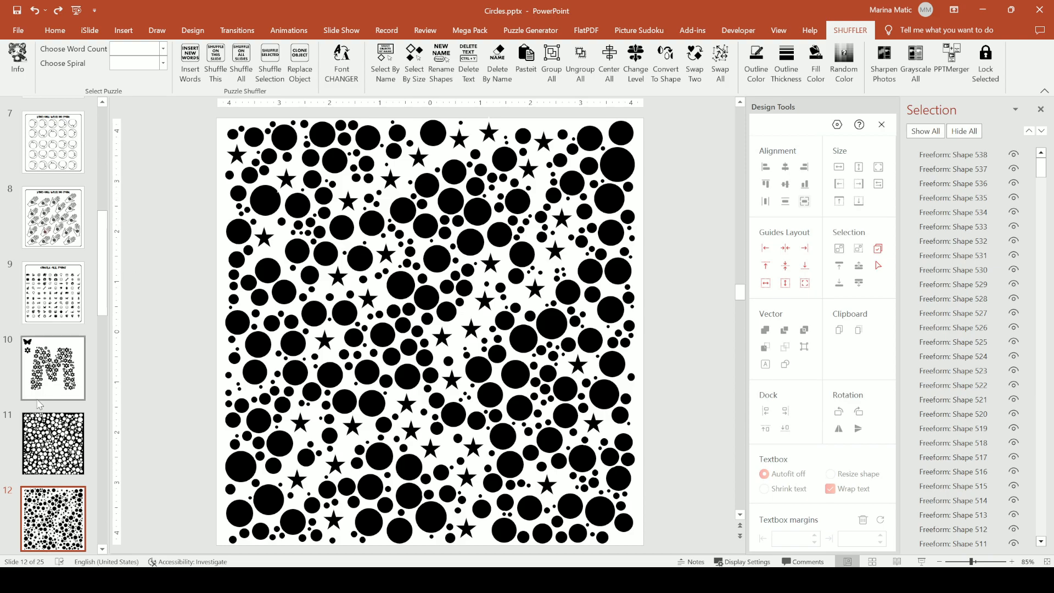
pyautogui.click(34, 10)
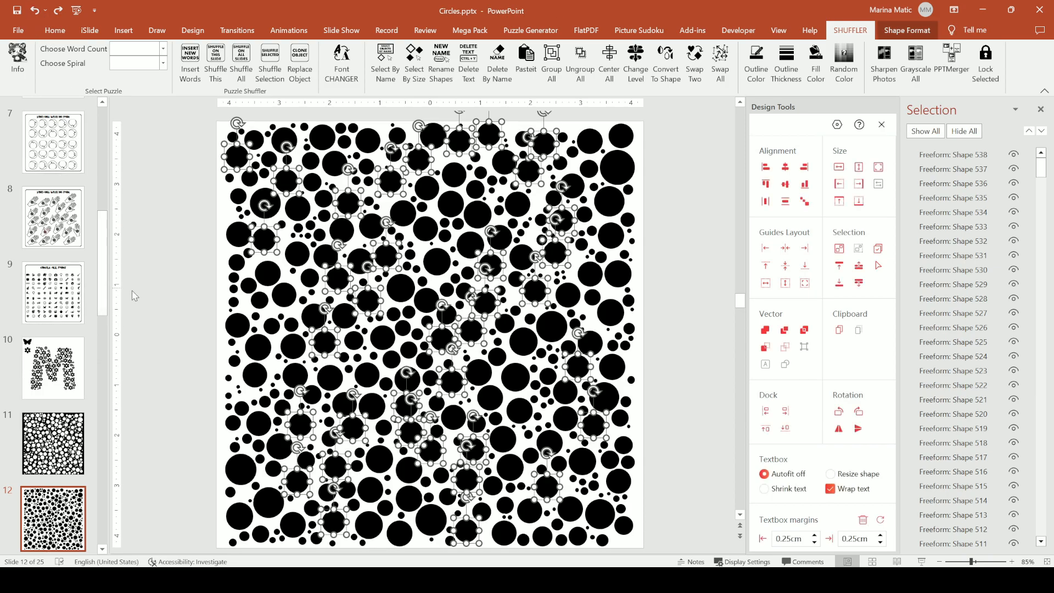
pyautogui.click(147, 284)
# Step: Open slide 13 to view its pattern of mixed stars and circles
pyautogui.scroll(-2, 55, 368)
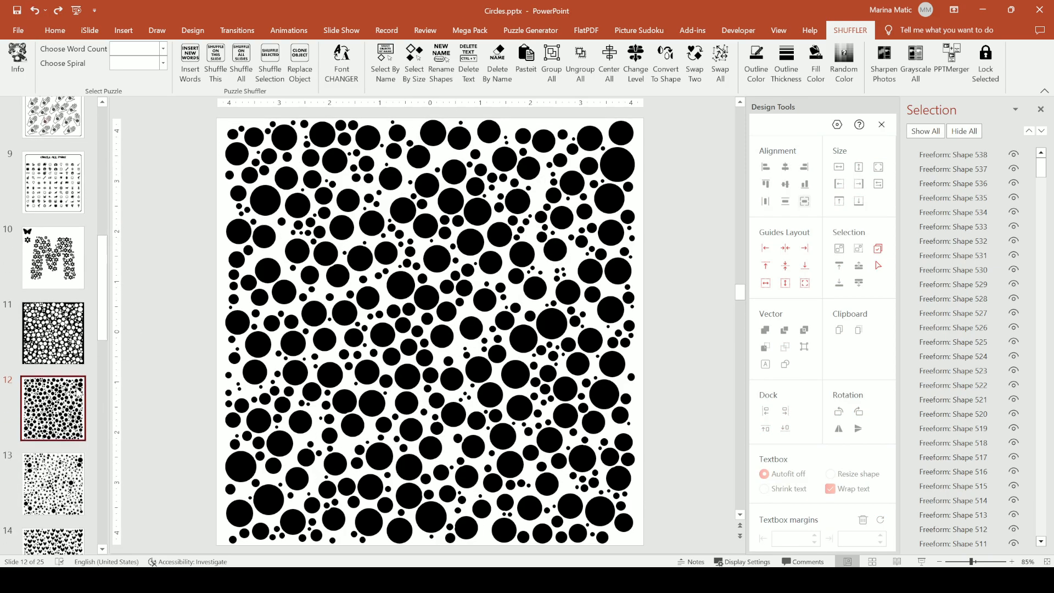
pyautogui.scroll(-1, 79, 395)
pyautogui.click(80, 394)
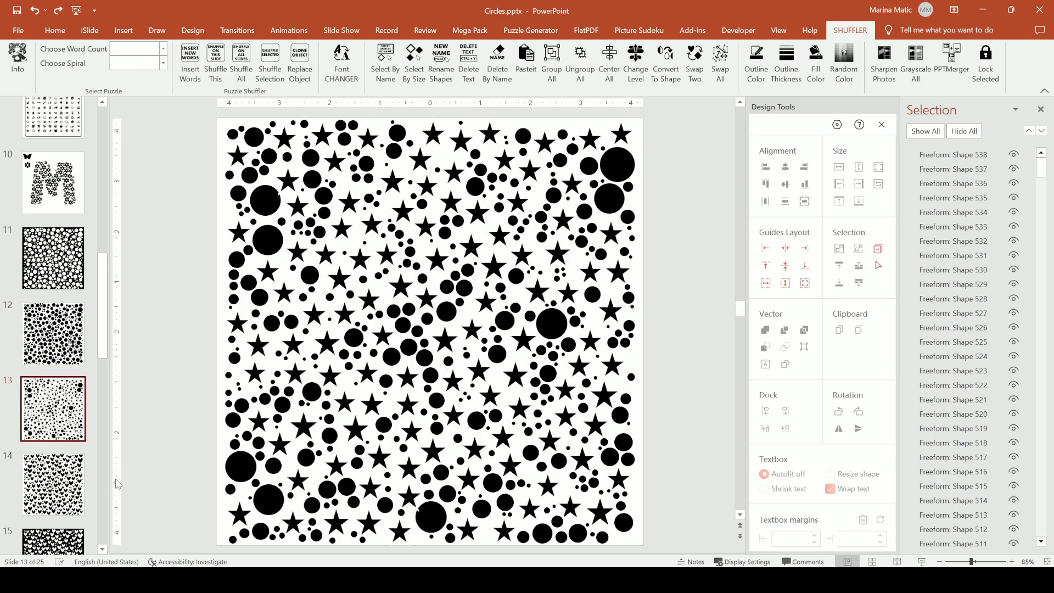
# Step: Select a band of hearts across the middle of slide 14, recolour them with Random Color, and undo the recolouring
pyautogui.click(57, 477)
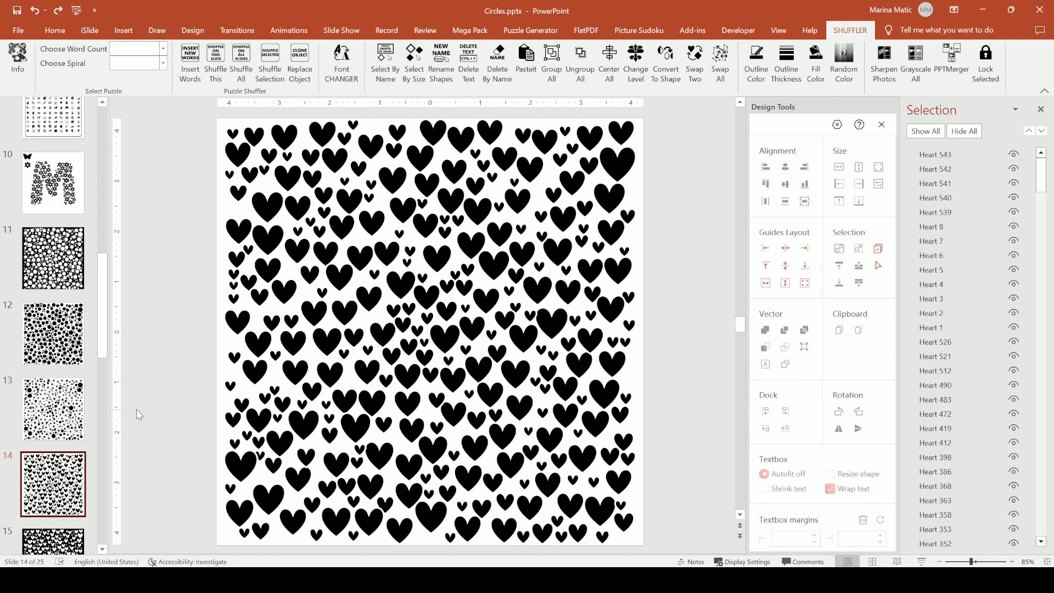
pyautogui.moveTo(189, 229); pyautogui.dragTo(683, 357)
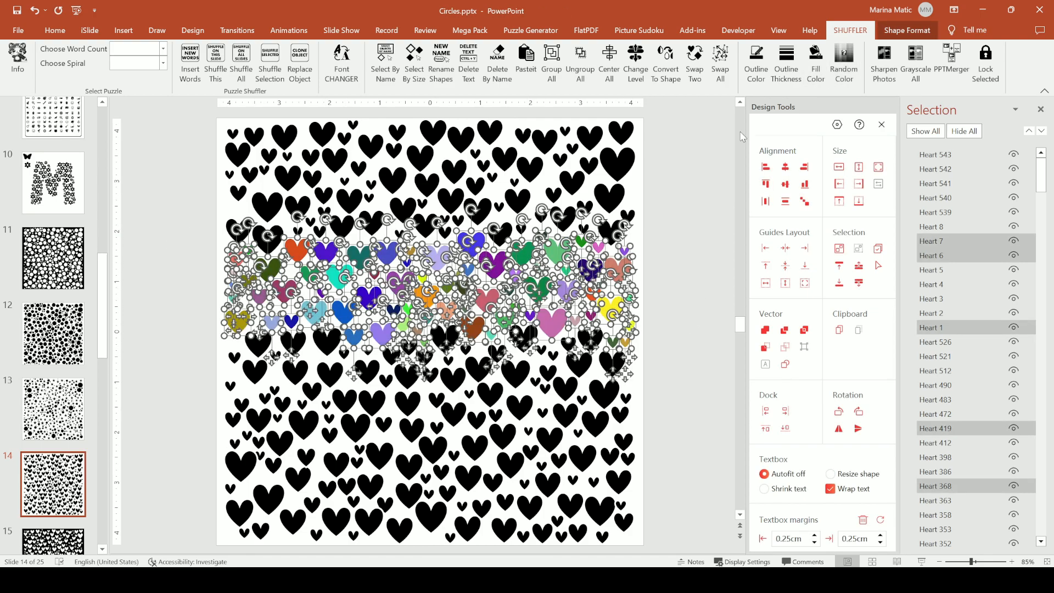
pyautogui.click(715, 164)
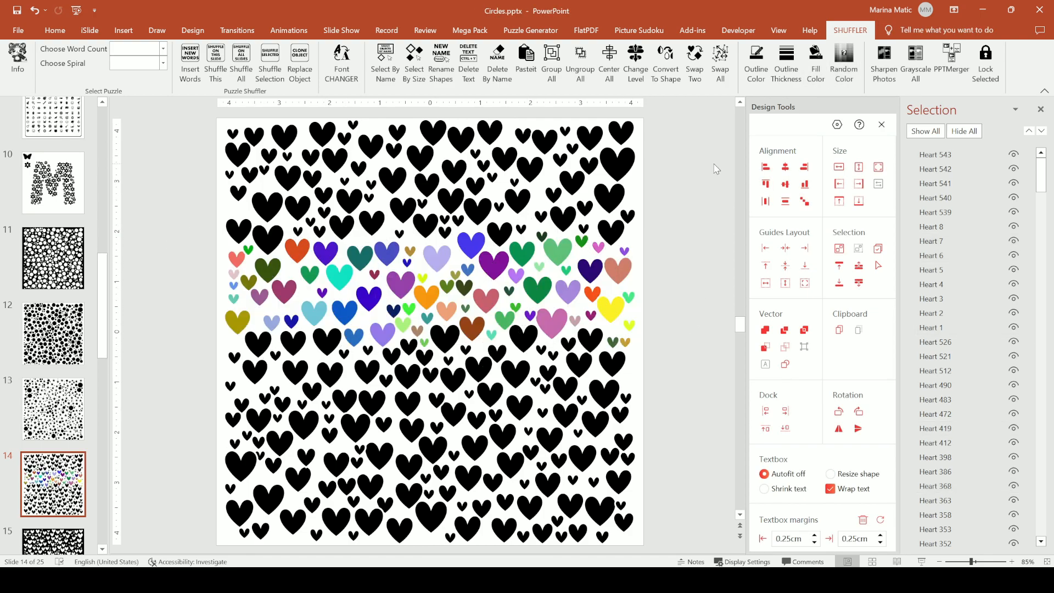
pyautogui.click(35, 10)
# Step: Open slide 16 and select the large white circle at the upper-left end of the letter M
pyautogui.scroll(-3, 60, 324)
pyautogui.scroll(-2, 60, 324)
pyautogui.click(74, 401)
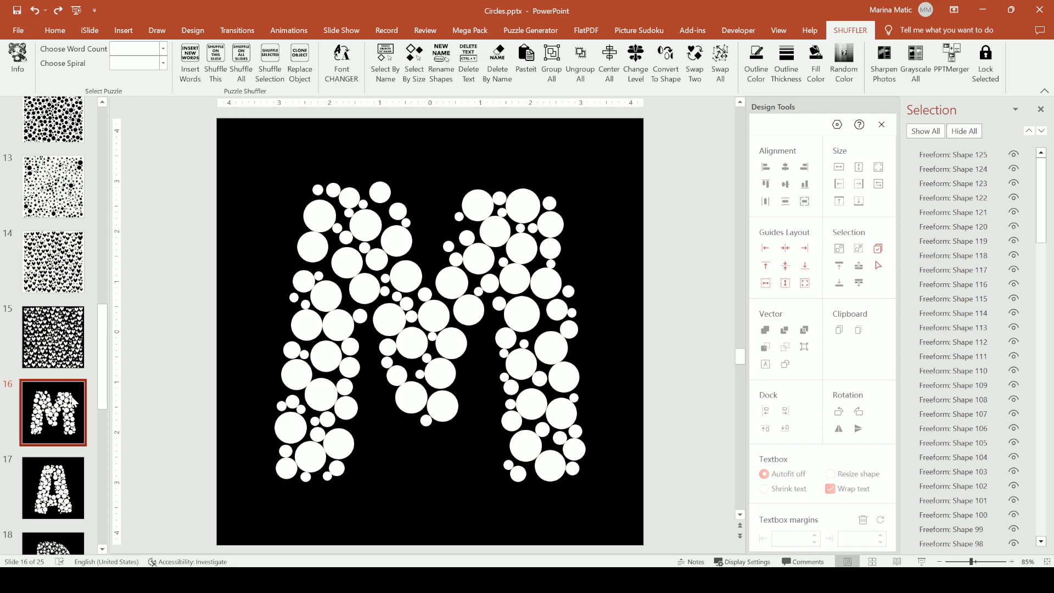
pyautogui.click(318, 214)
pyautogui.click(347, 262)
pyautogui.click(330, 213)
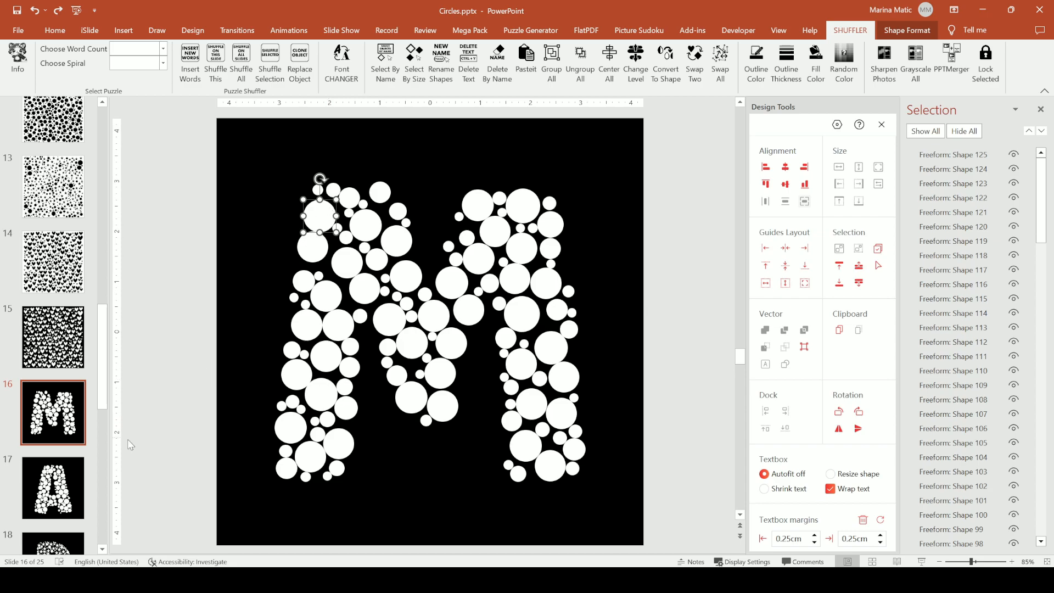
# Step: Compare the letter D on slide 18 with the two letter A versions on slides 17 and 20
pyautogui.click(80, 469)
pyautogui.click(75, 474)
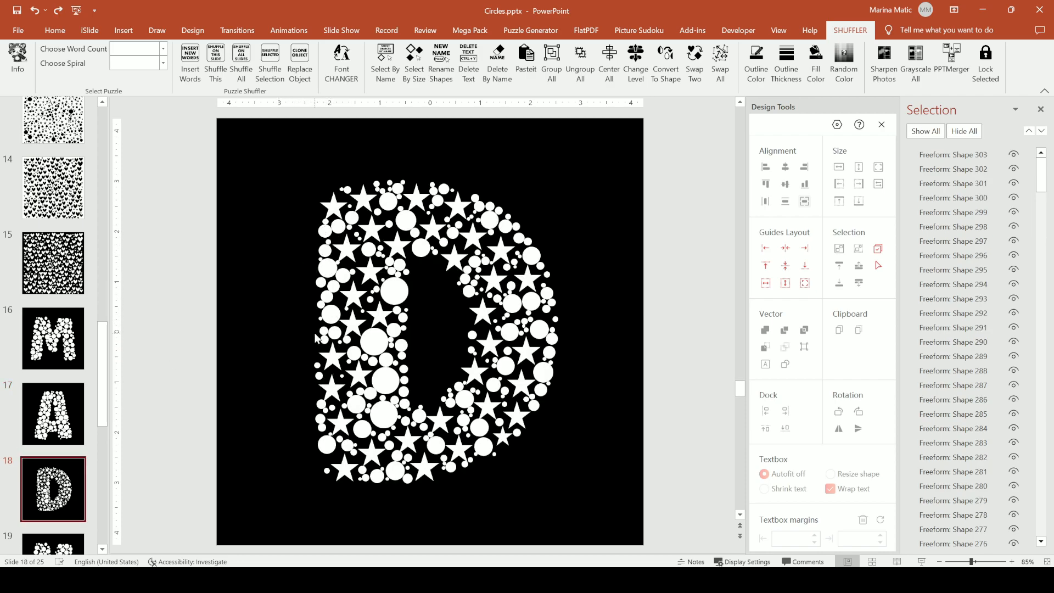
pyautogui.click(68, 408)
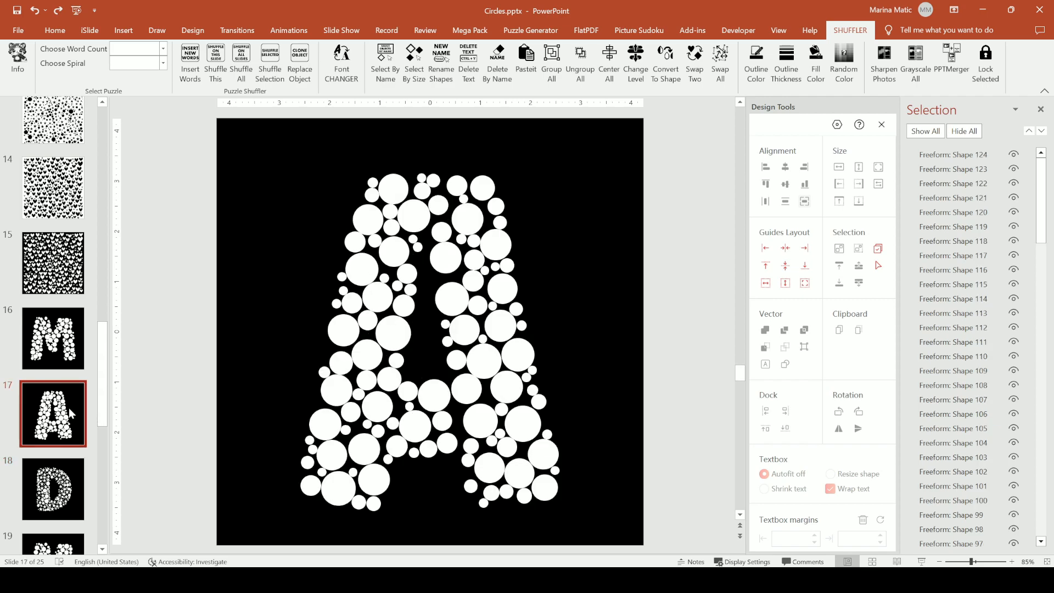
pyautogui.scroll(-3, 66, 397)
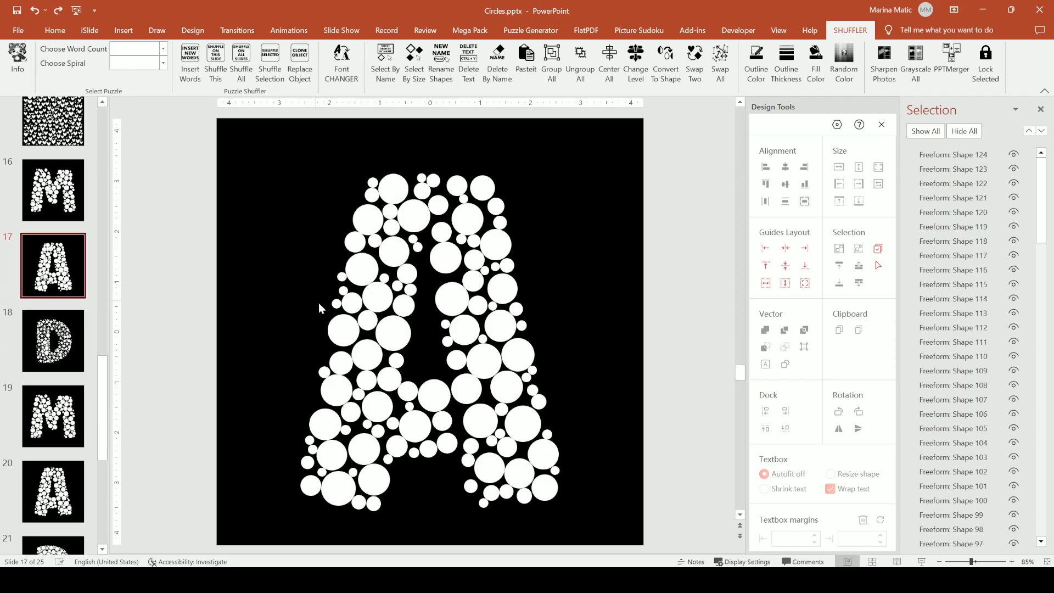
pyautogui.click(61, 494)
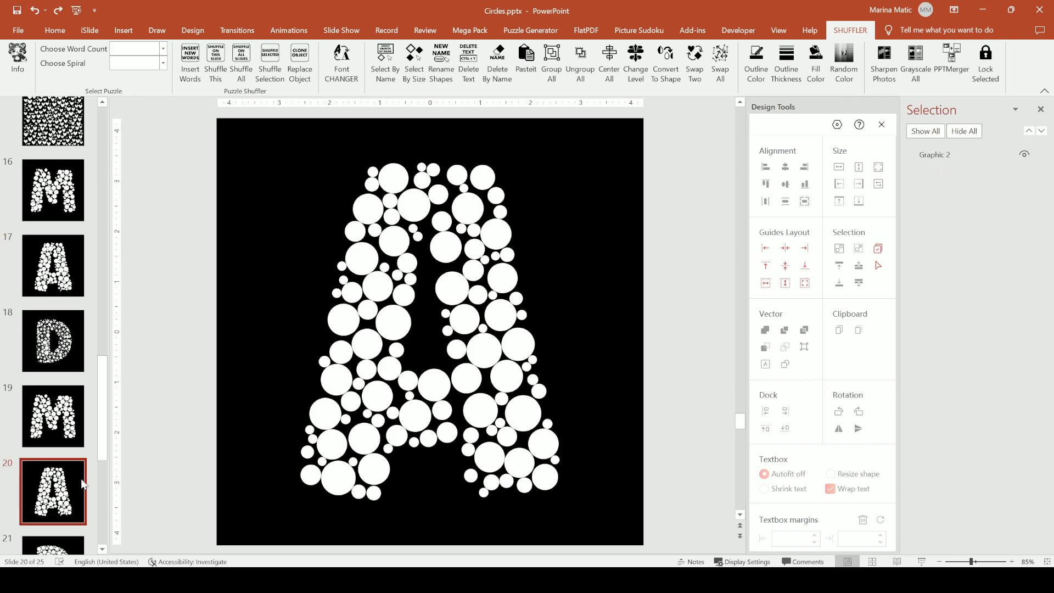
pyautogui.click(71, 282)
pyautogui.click(68, 474)
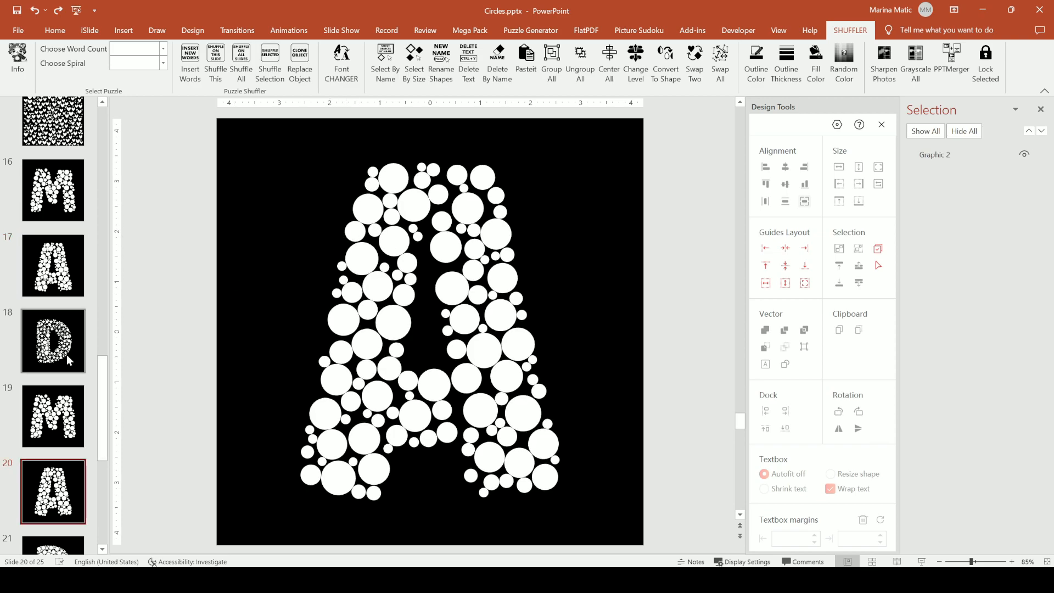